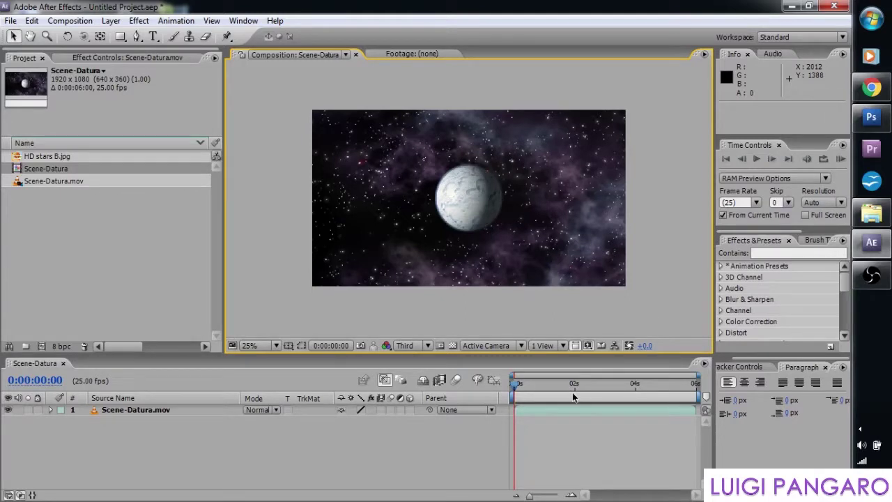
Preview the rotating moon at 50% zoom and Full resolution, then switch to Photoshop.
{"action": "key", "text": "period"}
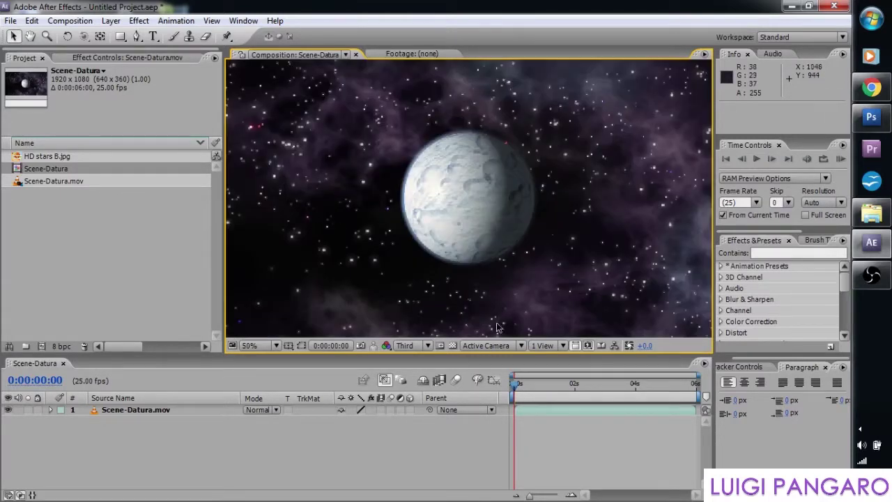
{"action": "left_click_drag", "start_coordinate": [516, 384], "coordinate": [548, 392]}
{"action": "left_click", "coordinate": [432, 346]}
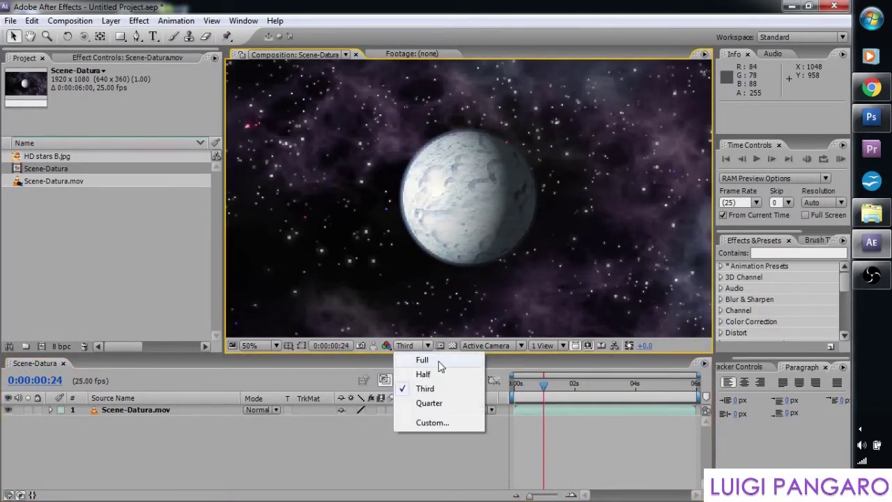
{"action": "left_click", "coordinate": [434, 363]}
{"action": "left_click_drag", "start_coordinate": [543, 388], "coordinate": [619, 390]}
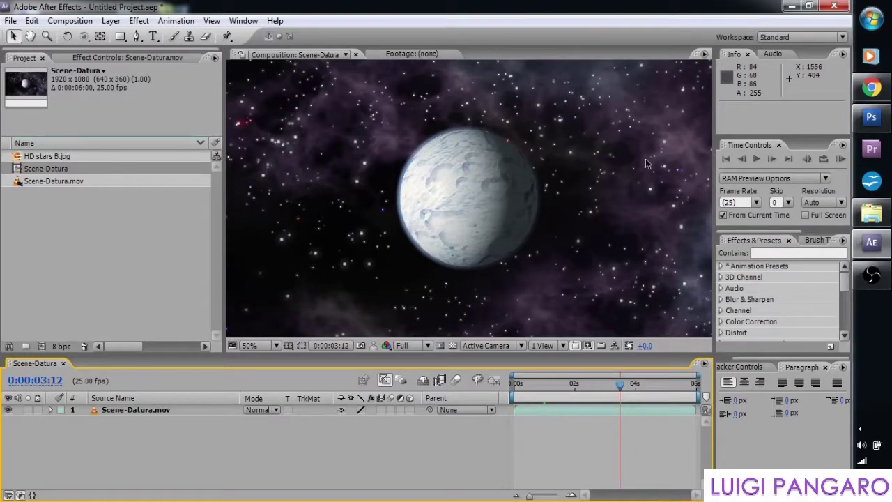
{"action": "left_click", "coordinate": [869, 119]}
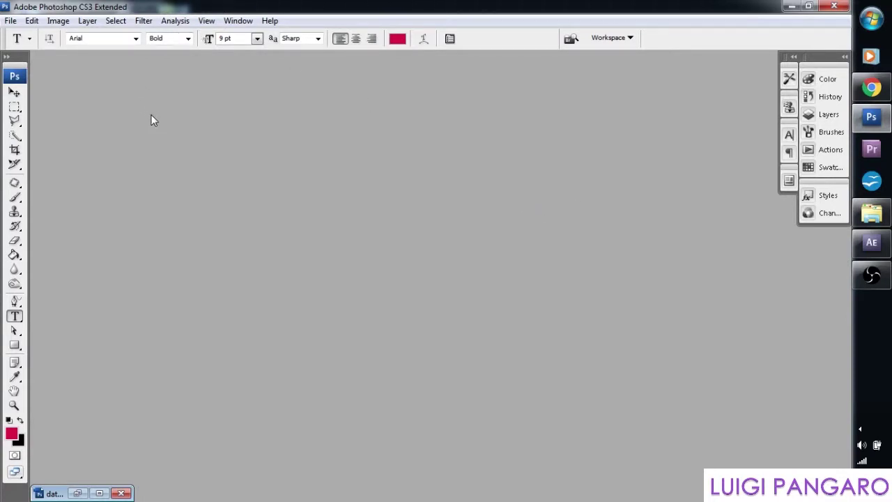
Create a new 3600 × 2400 pixel document, Untitled-1, at 72 pixels/inch, RGB 8-bit.
{"action": "left_click", "coordinate": [10, 20]}
{"action": "left_click", "coordinate": [60, 39]}
{"action": "left_click_drag", "start_coordinate": [289, 90], "coordinate": [349, 103]}
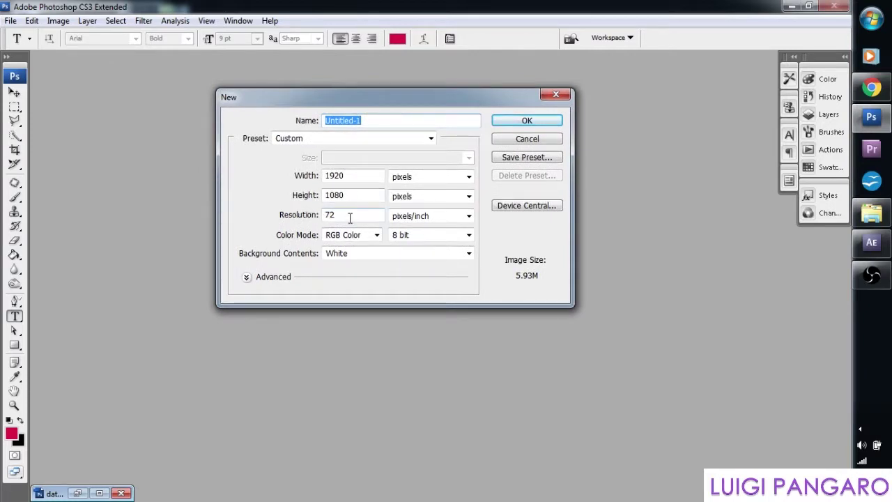
{"action": "left_click", "coordinate": [358, 176]}
{"action": "left_click", "coordinate": [308, 176]}
{"action": "type", "text": "3600"}
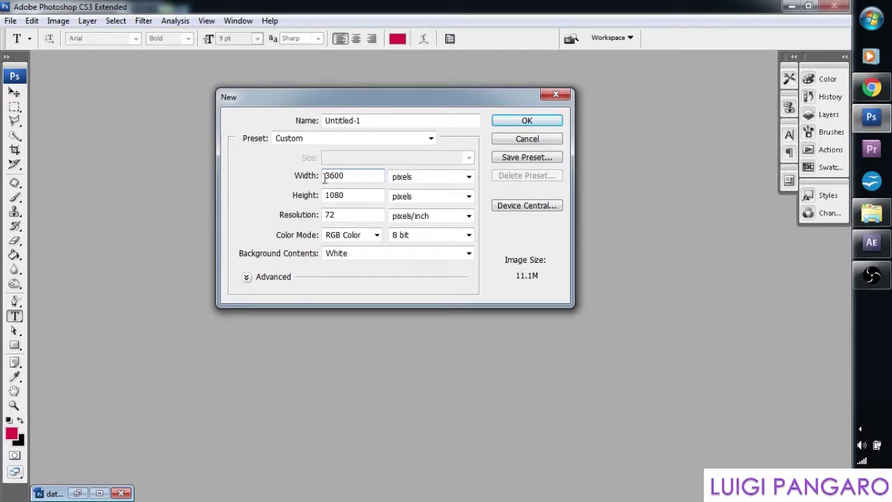
{"action": "left_click", "coordinate": [316, 198]}
{"action": "type", "text": "2400"}
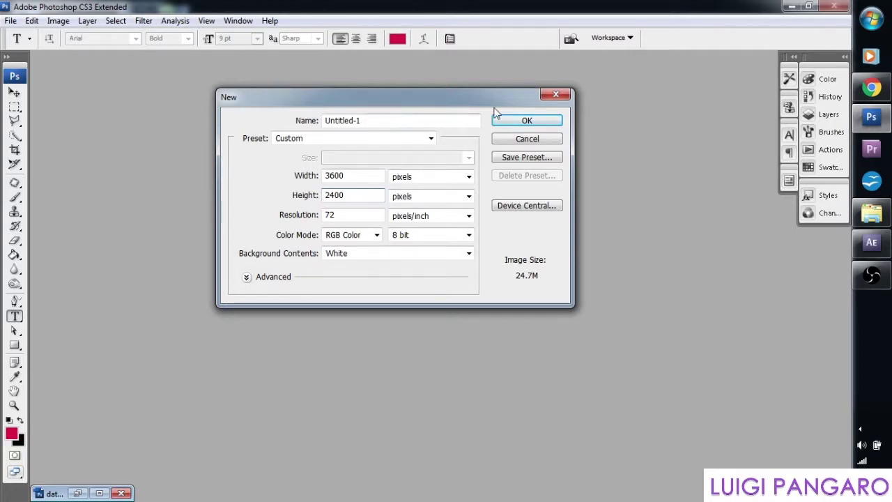
{"action": "left_click", "coordinate": [517, 123]}
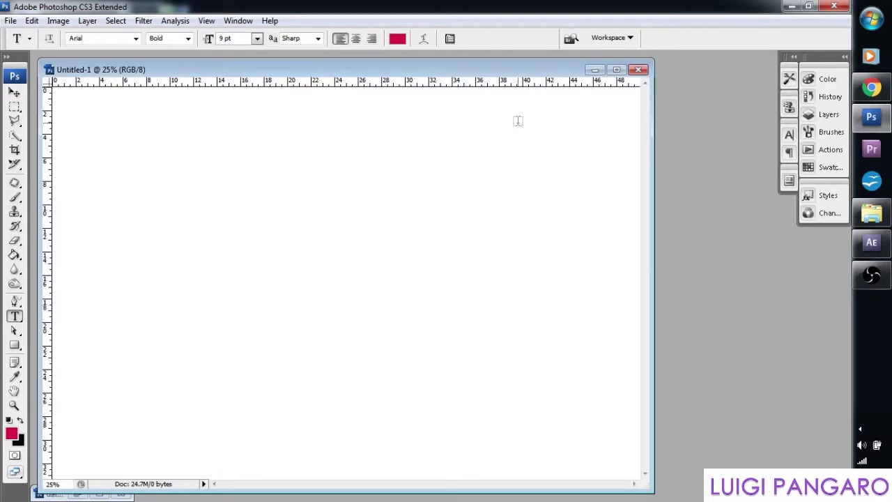
Fit the blank Untitled-1 canvas on screen with the Move tool active.
{"action": "key", "text": "ctrl+0"}
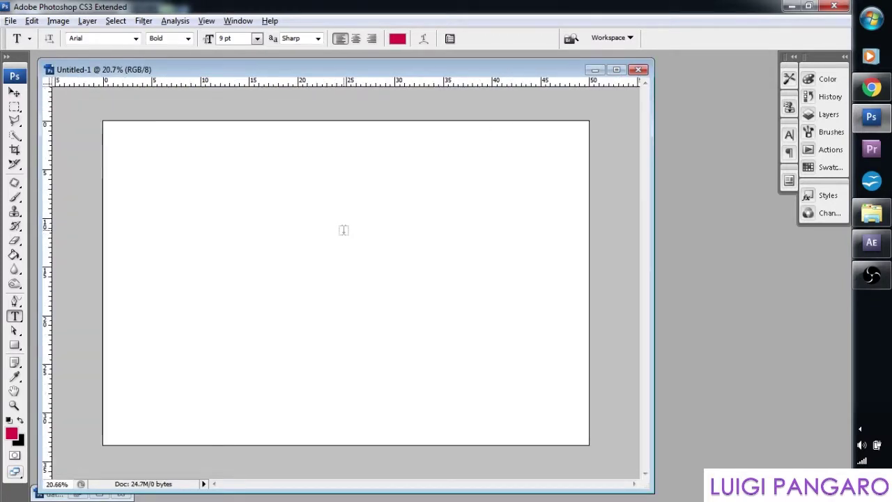
{"action": "left_click", "coordinate": [15, 93]}
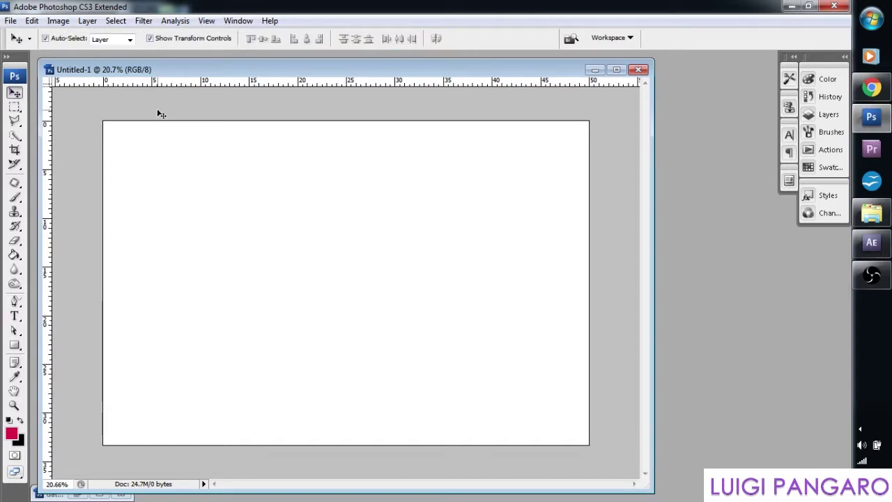
{"action": "mouse_move", "coordinate": [158, 76]}
{"action": "left_mouse_down"}
{"action": "mouse_move", "coordinate": [292, 95]}
{"action": "mouse_move", "coordinate": [225, 118]}
{"action": "mouse_move", "coordinate": [249, 82]}
{"action": "mouse_move", "coordinate": [175, 77]}
{"action": "left_mouse_up"}
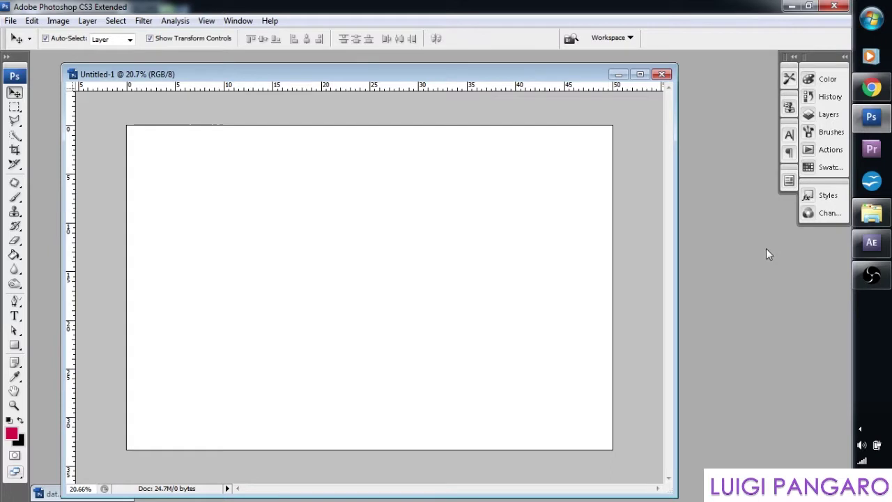
Browse to F:\Textures and bring byzantine wall.JPG into Photoshop.
{"action": "left_click", "coordinate": [872, 213]}
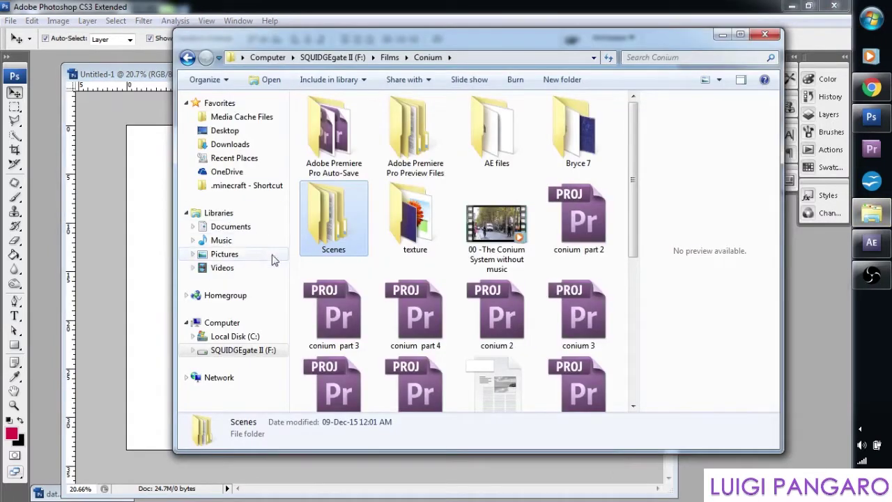
{"action": "left_click", "coordinate": [259, 352]}
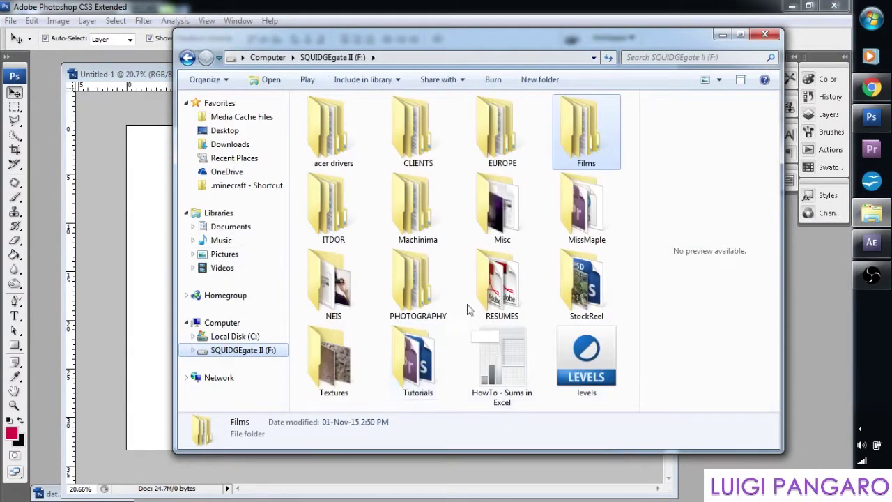
{"action": "double_click", "coordinate": [334, 357]}
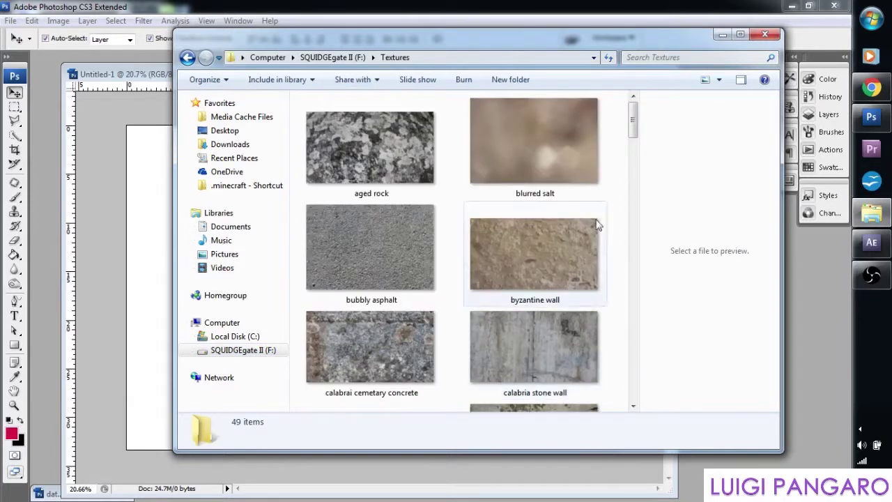
{"action": "left_click_drag", "start_coordinate": [395, 44], "coordinate": [414, 37]}
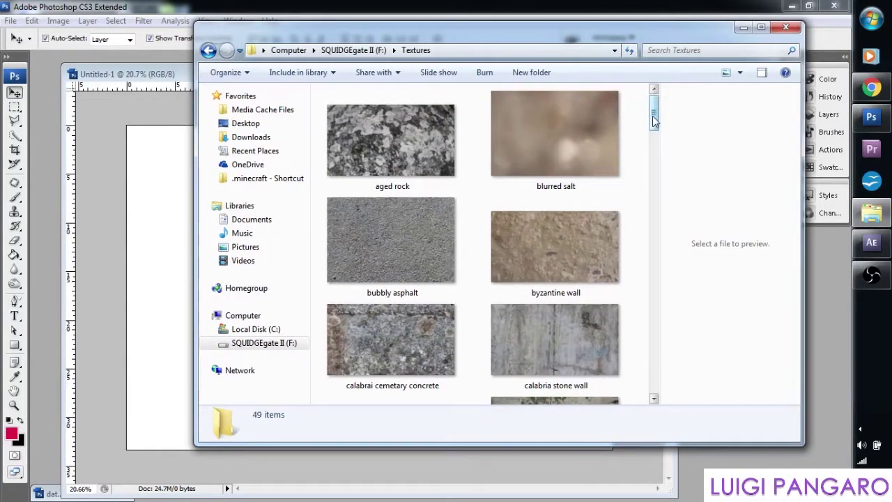
{"action": "scroll", "coordinate": [655, 141], "scroll_direction": "down", "scroll_amount": 3}
{"action": "scroll", "coordinate": [658, 140], "scroll_direction": "down", "scroll_amount": 1}
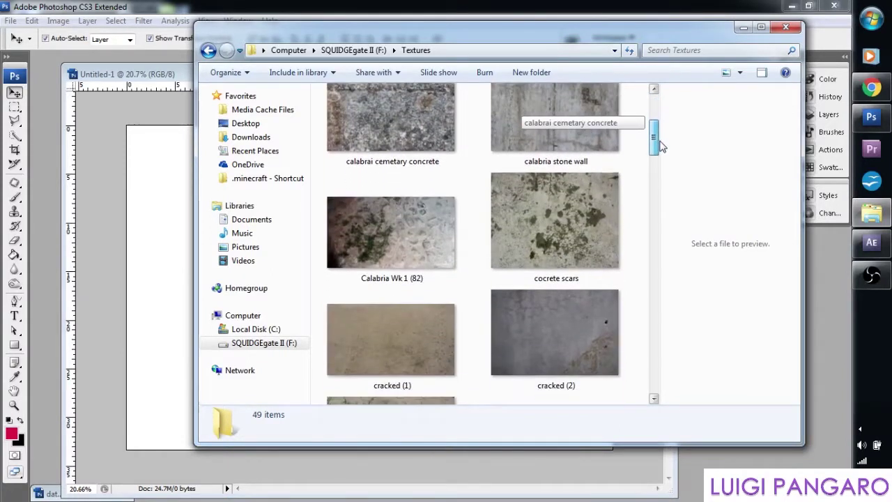
{"action": "scroll", "coordinate": [659, 136], "scroll_direction": "up", "scroll_amount": 3}
{"action": "scroll", "coordinate": [659, 132], "scroll_direction": "up", "scroll_amount": 1}
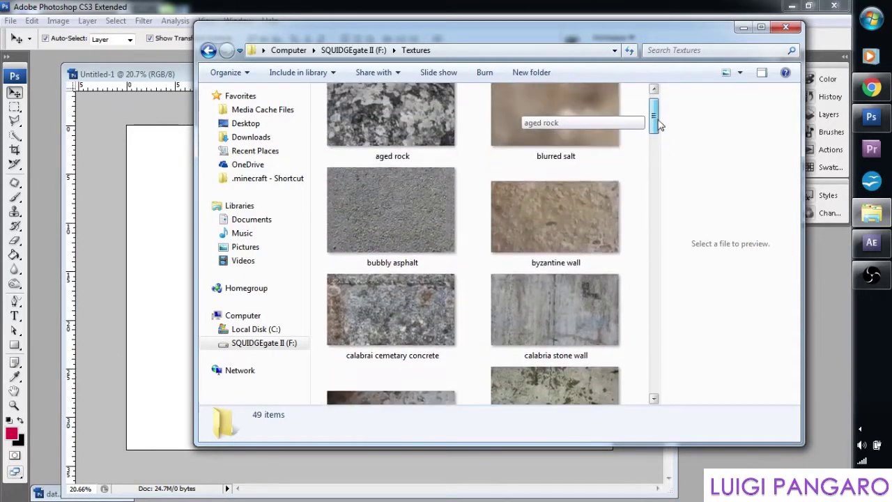
{"action": "scroll", "coordinate": [659, 132], "scroll_direction": "down", "scroll_amount": 1}
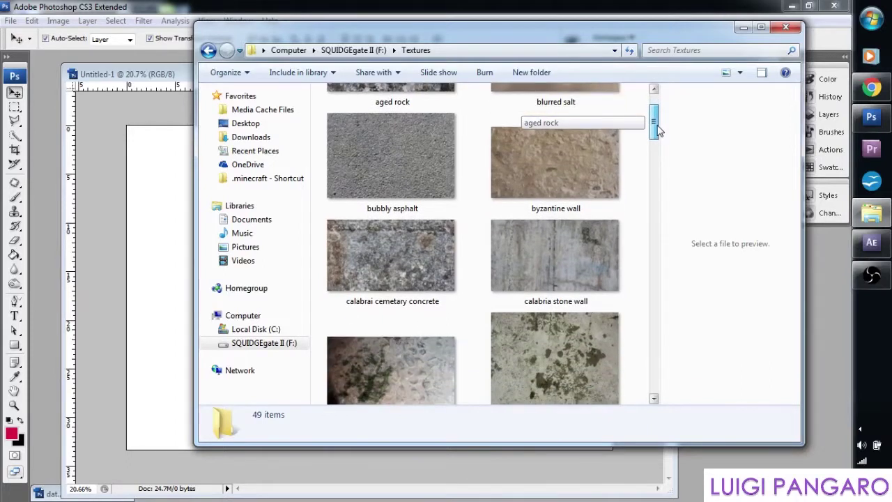
{"action": "left_click", "coordinate": [550, 162]}
{"action": "left_click_drag", "start_coordinate": [565, 163], "coordinate": [727, 455]}
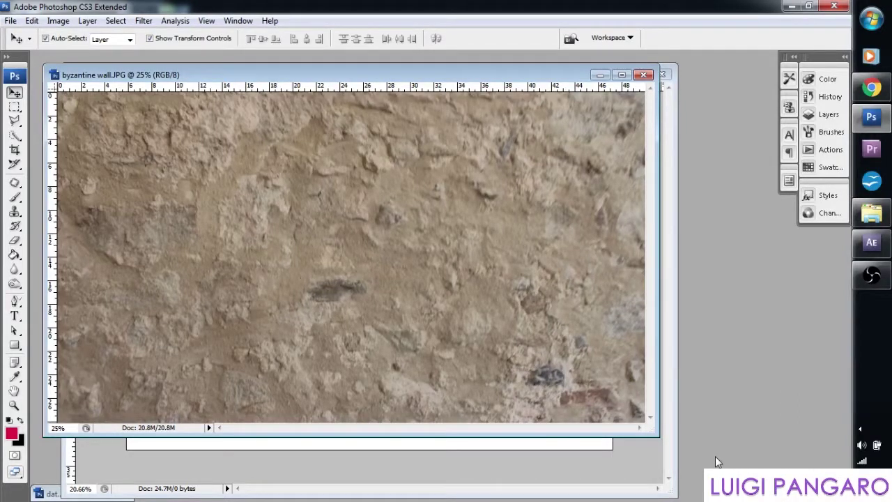
Open Malta-Concrete.JPG from the Textures folder in Photoshop as well.
{"action": "left_click", "coordinate": [871, 213]}
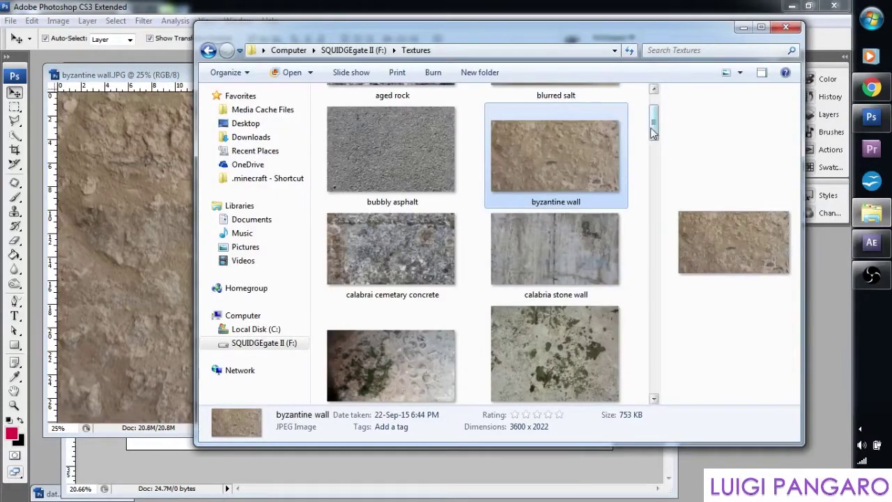
{"action": "left_click_drag", "start_coordinate": [653, 132], "coordinate": [667, 233]}
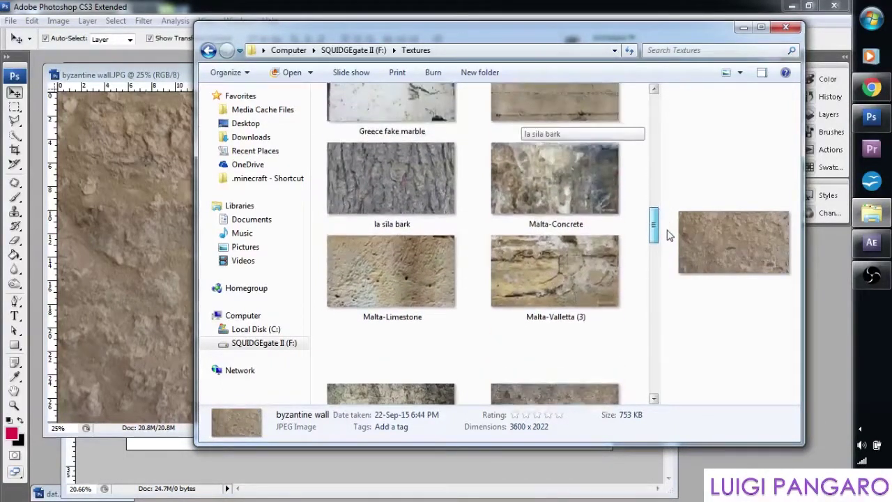
{"action": "left_click", "coordinate": [565, 181]}
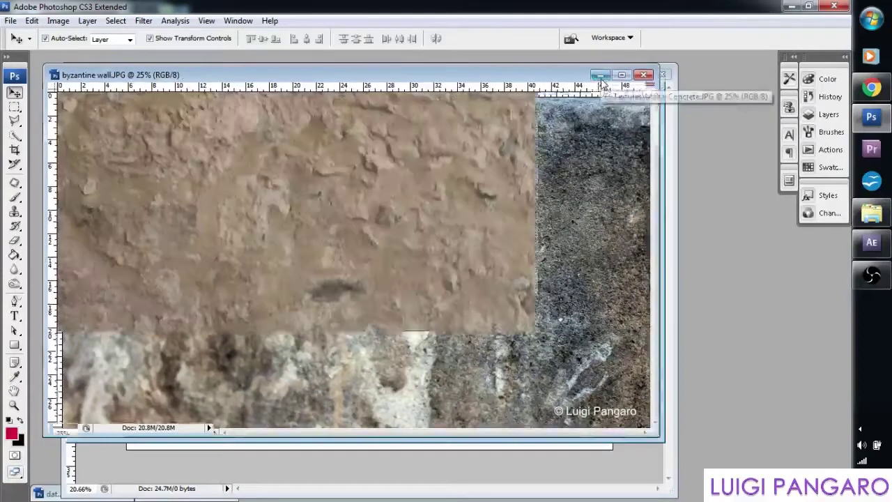
Copy the byzantine wall photo into Untitled-1 as Layer 1, scale it to 129.8%, and minimise the source.
{"action": "left_click_drag", "start_coordinate": [581, 79], "coordinate": [809, 100]}
{"action": "left_click_drag", "start_coordinate": [558, 273], "coordinate": [249, 260]}
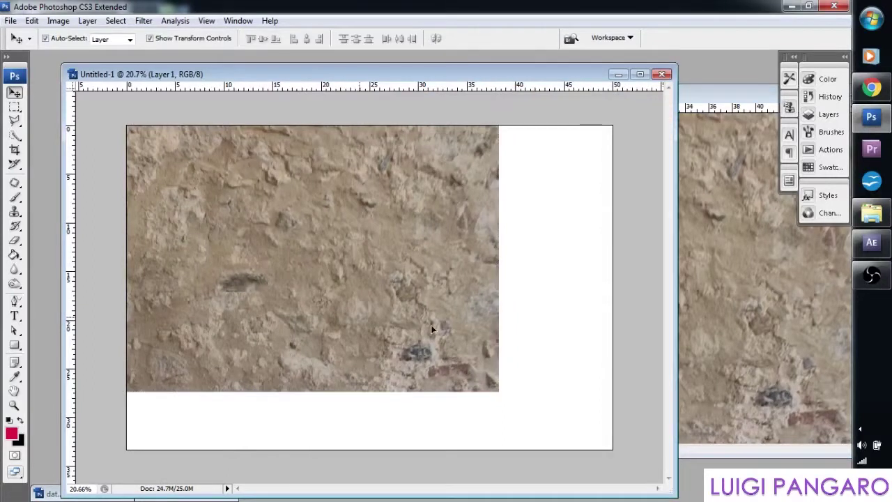
{"action": "left_click_drag", "start_coordinate": [430, 325], "coordinate": [457, 323]}
{"action": "left_click", "coordinate": [601, 398]}
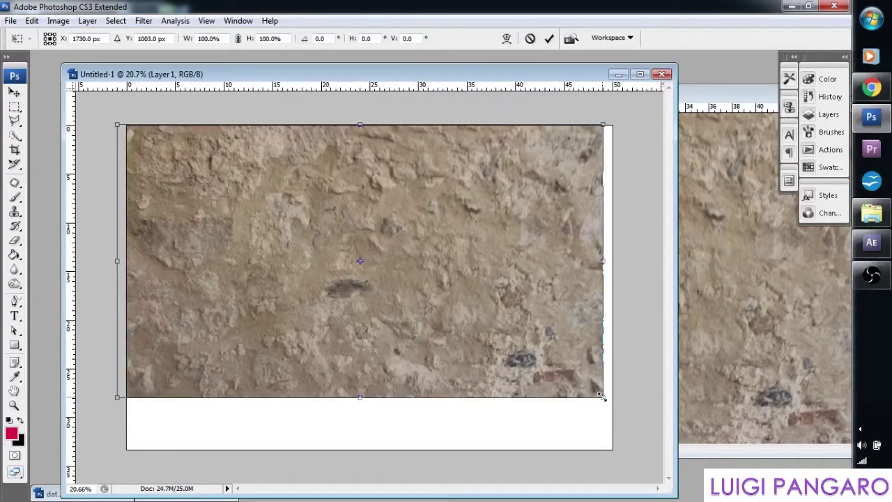
{"action": "left_click_drag", "start_coordinate": [602, 398], "coordinate": [748, 478]}
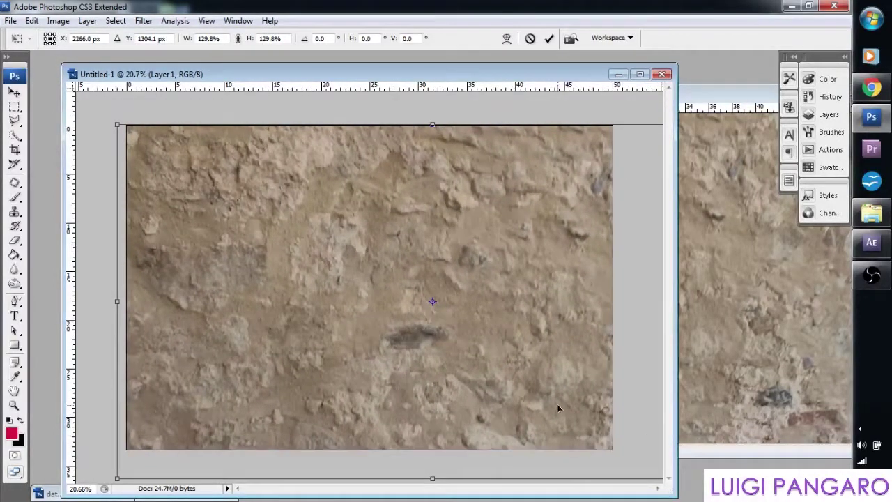
{"action": "left_click_drag", "start_coordinate": [558, 409], "coordinate": [524, 395]}
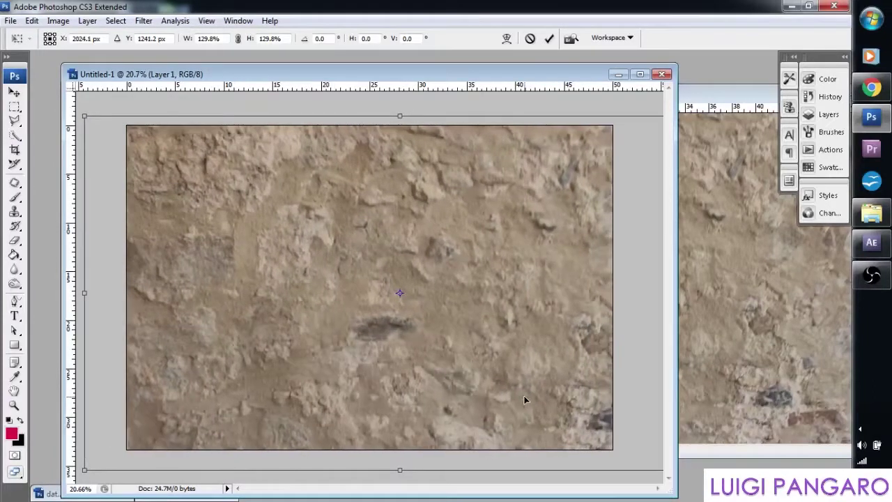
{"action": "left_click", "coordinate": [548, 41]}
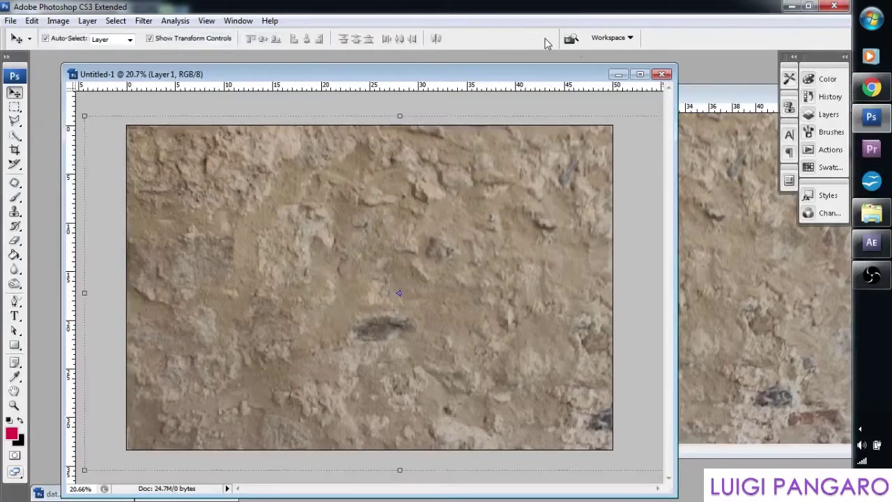
{"action": "left_click_drag", "start_coordinate": [732, 101], "coordinate": [556, 122]}
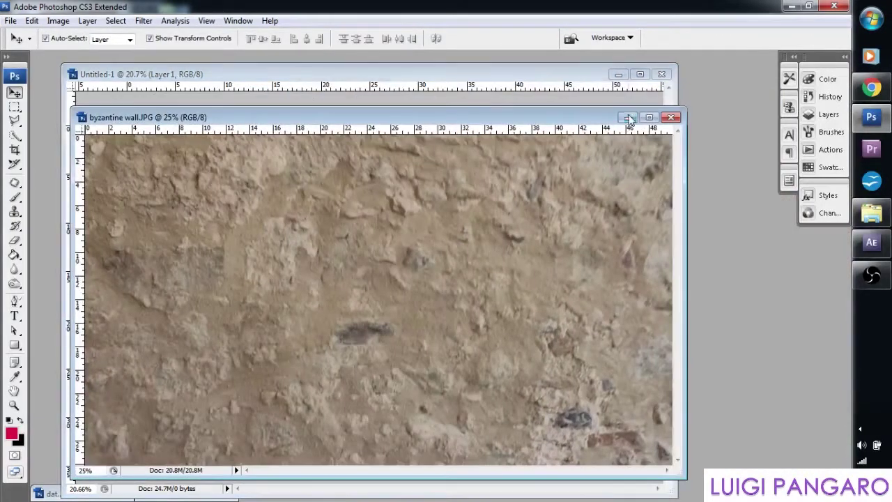
{"action": "left_click", "coordinate": [630, 119]}
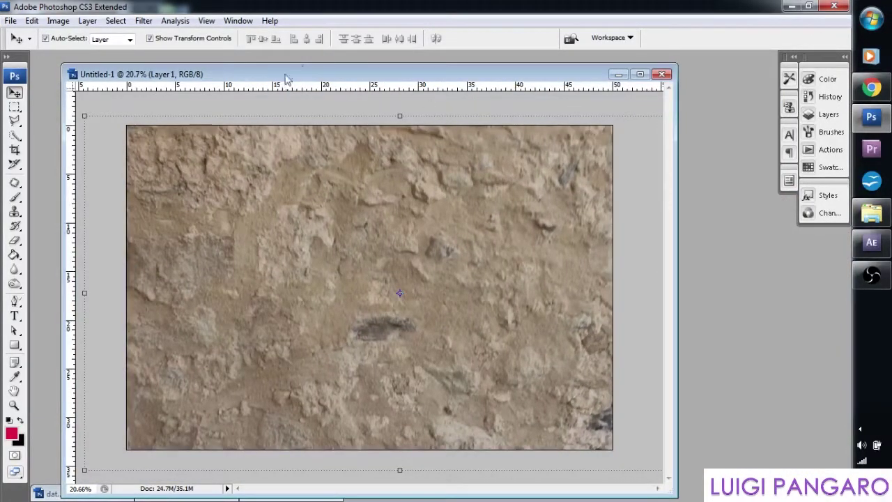
Scale the Malta-Concrete texture on Layer 2 to 142.6% over the canvas and minimise its source window.
{"action": "left_click_drag", "start_coordinate": [282, 75], "coordinate": [359, 63]}
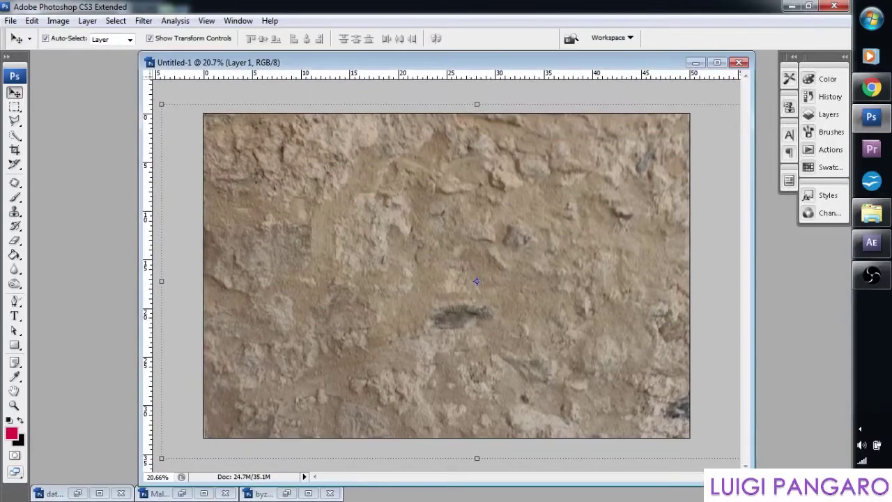
{"action": "left_click", "coordinate": [182, 494]}
{"action": "left_click_drag", "start_coordinate": [421, 84], "coordinate": [384, 206]}
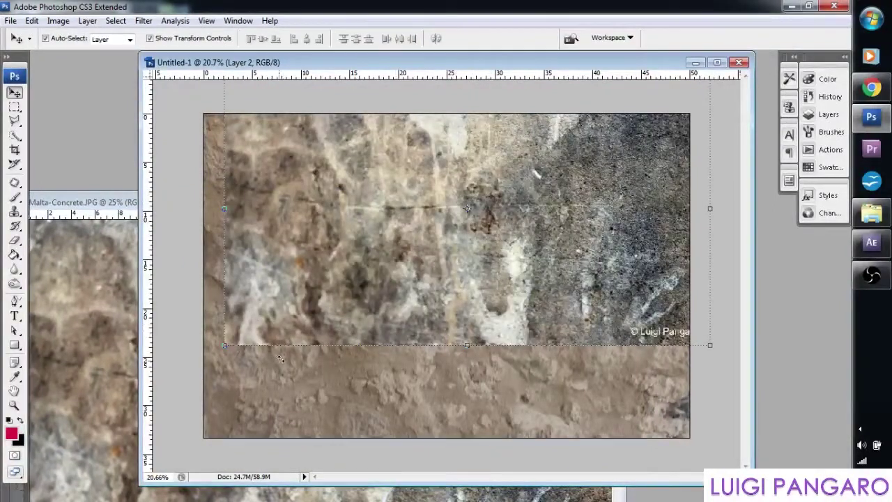
{"action": "left_click_drag", "start_coordinate": [290, 320], "coordinate": [278, 368]}
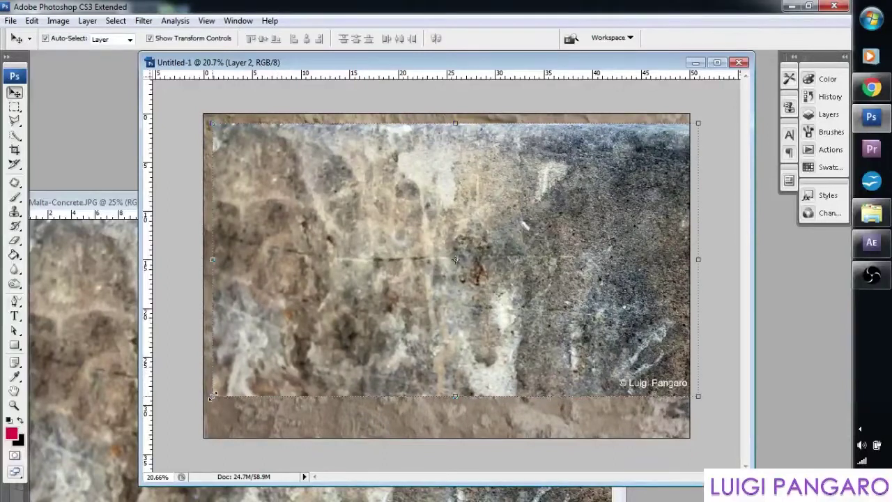
{"action": "left_click_drag", "start_coordinate": [212, 396], "coordinate": [21, 501]}
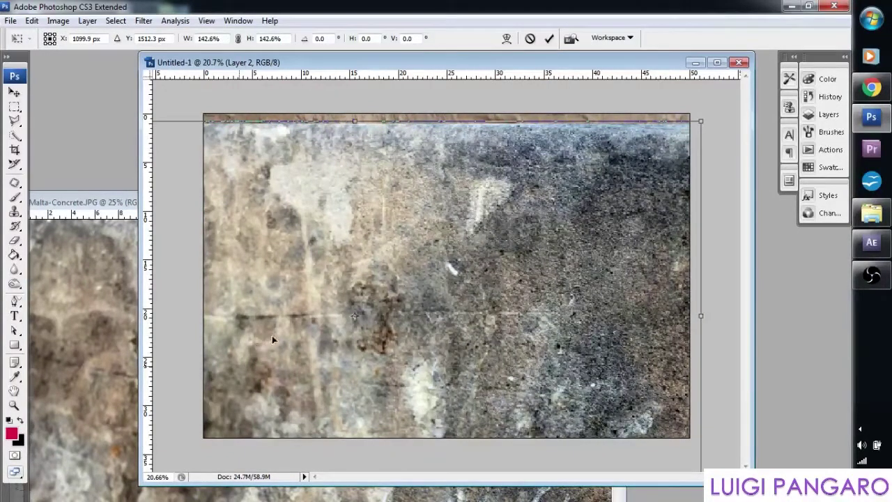
{"action": "left_click_drag", "start_coordinate": [338, 312], "coordinate": [359, 286]}
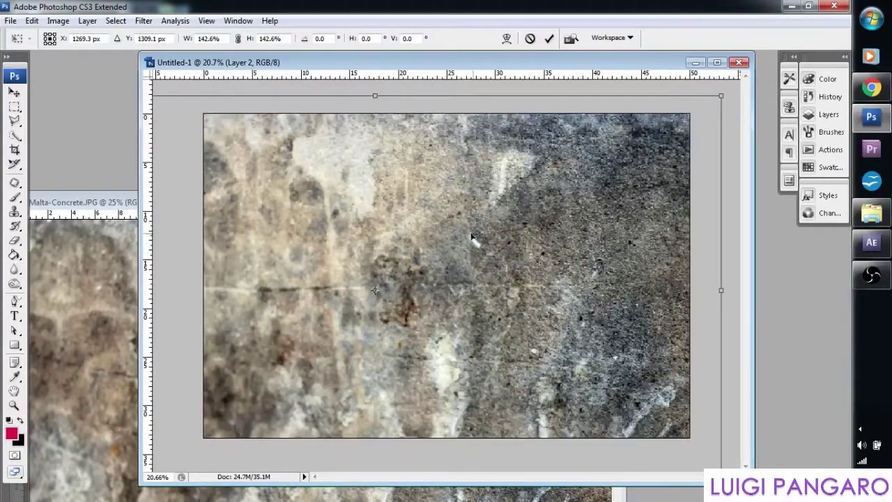
{"action": "left_click", "coordinate": [549, 39]}
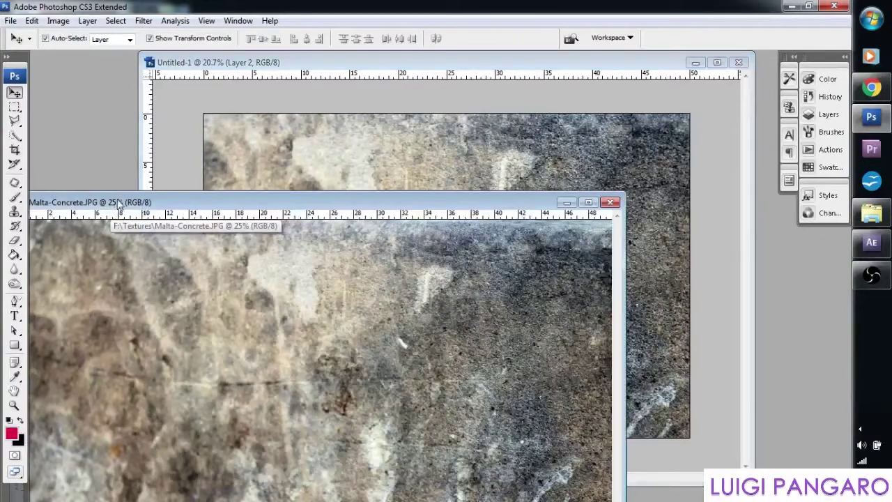
{"action": "left_click", "coordinate": [105, 202]}
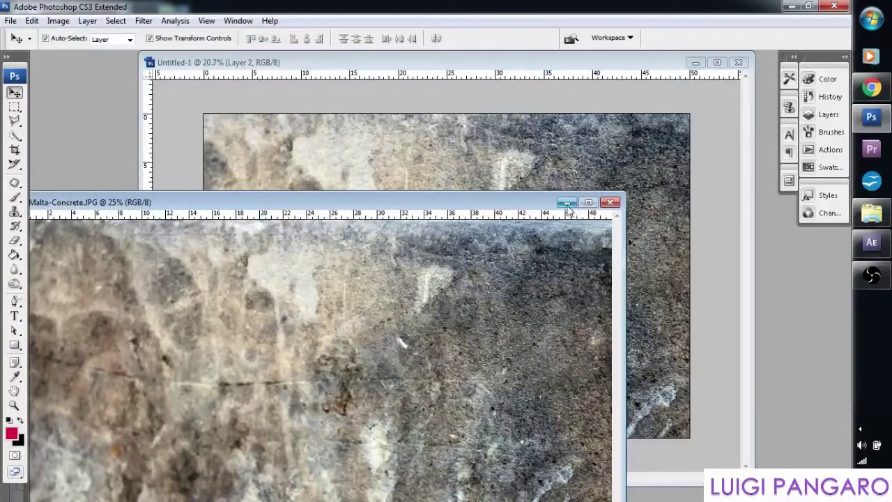
{"action": "left_click", "coordinate": [566, 202]}
{"action": "left_click_drag", "start_coordinate": [611, 66], "coordinate": [560, 76]}
Lower Layer 2's opacity to about 66% and toggle its visibility to compare with Layer 1.
{"action": "left_click", "coordinate": [836, 122]}
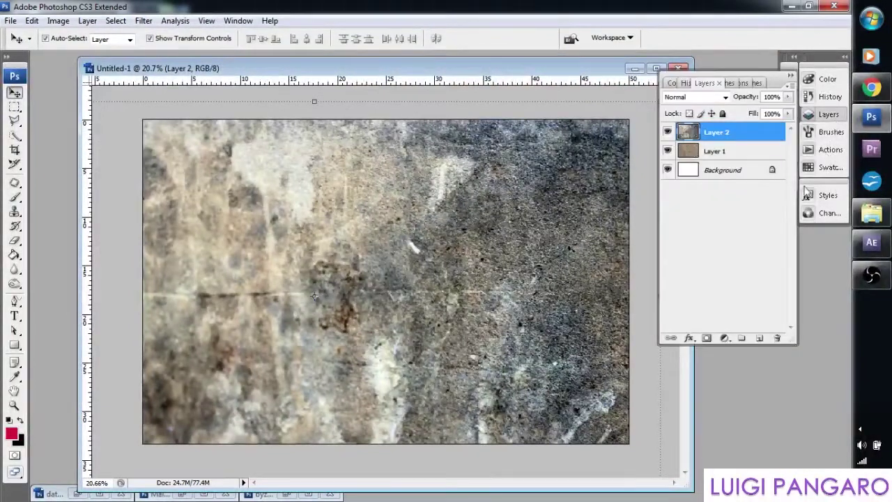
{"action": "left_click", "coordinate": [788, 97]}
{"action": "left_click_drag", "start_coordinate": [772, 114], "coordinate": [767, 114]}
{"action": "left_click", "coordinate": [668, 132]}
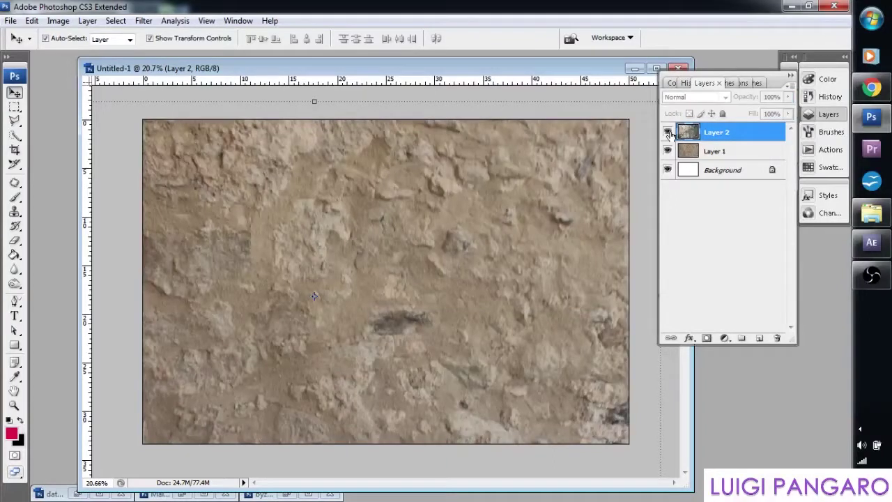
{"action": "left_click", "coordinate": [668, 132]}
{"action": "left_click", "coordinate": [668, 132]}
{"action": "left_click", "coordinate": [667, 132]}
{"action": "left_click", "coordinate": [668, 131]}
{"action": "left_click", "coordinate": [668, 132]}
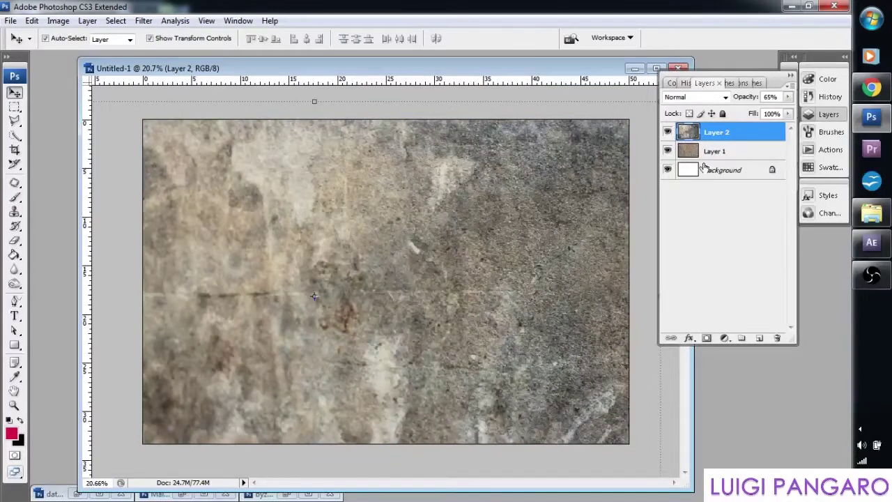
{"action": "left_click", "coordinate": [669, 132]}
{"action": "left_click", "coordinate": [668, 133]}
{"action": "left_click", "coordinate": [668, 133]}
{"action": "left_click", "coordinate": [667, 132]}
Set Layer 2's opacity to 43% and keep Layer 2 selected.
{"action": "left_click", "coordinate": [788, 97]}
{"action": "left_click_drag", "start_coordinate": [787, 113], "coordinate": [753, 114]}
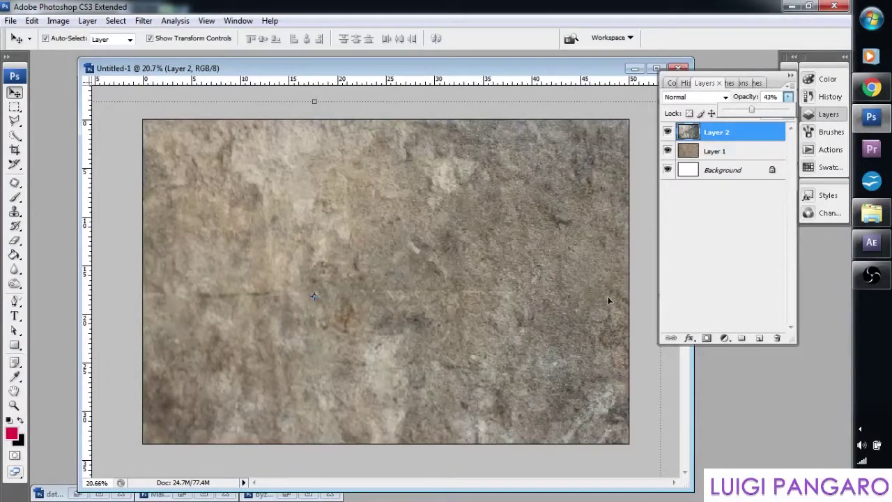
{"action": "left_click", "coordinate": [706, 231]}
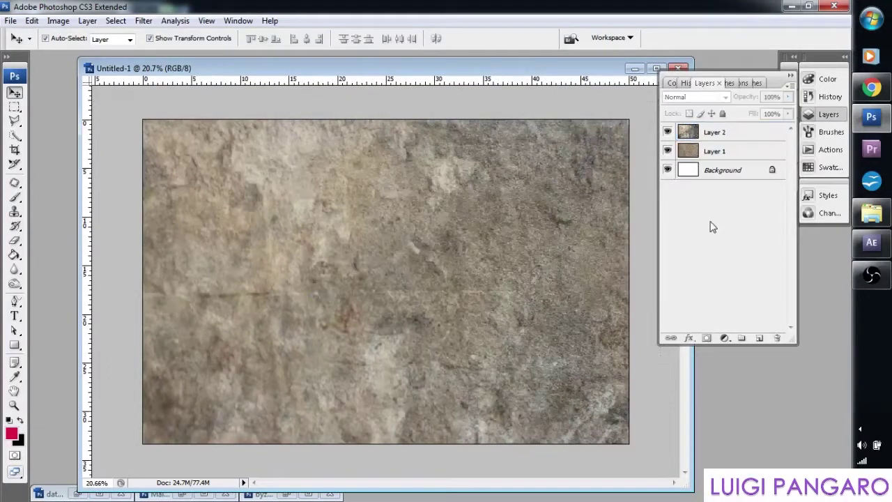
{"action": "left_click", "coordinate": [702, 135]}
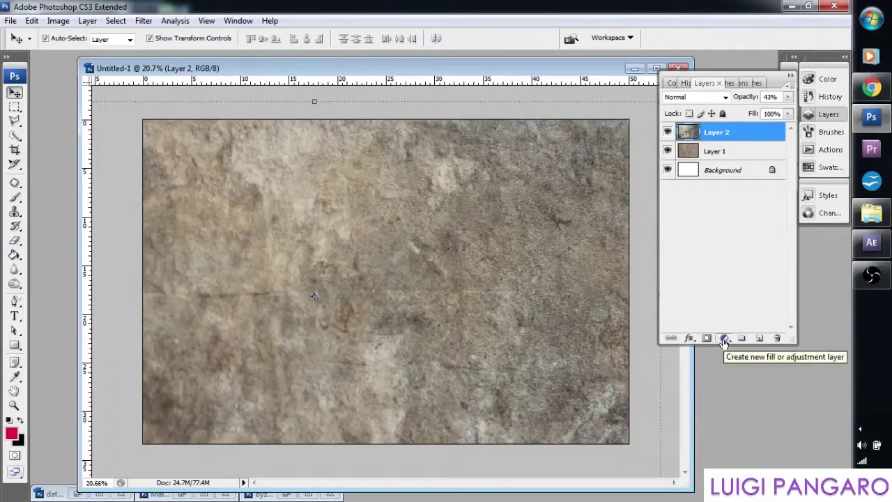
Add a Photo Filter adjustment layer with a custom pale blue colour, #bcd8e7.
{"action": "left_click", "coordinate": [724, 338]}
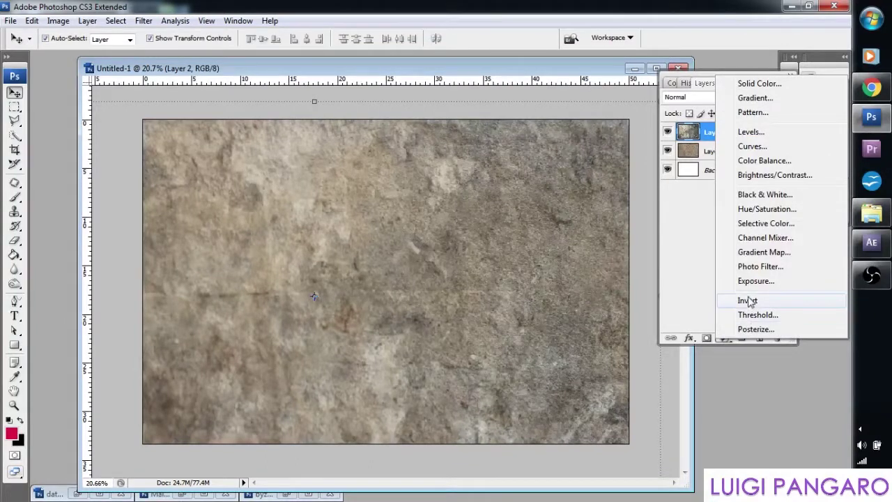
{"action": "left_click", "coordinate": [753, 269]}
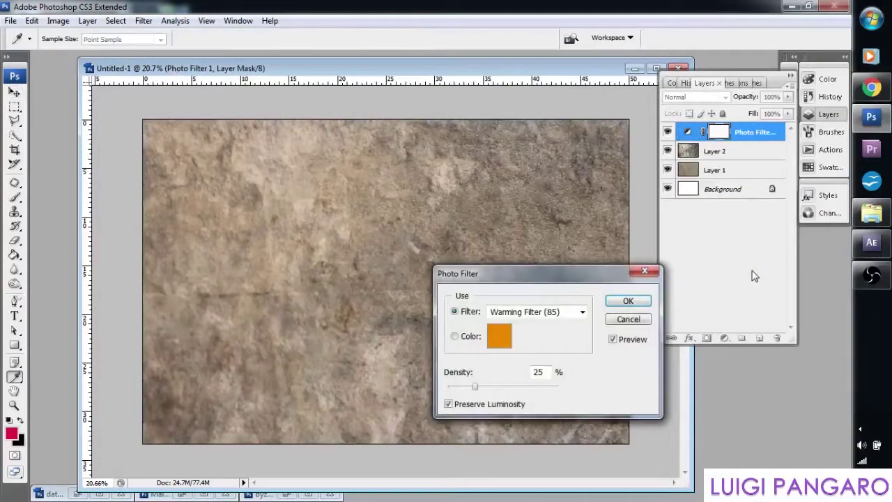
{"action": "left_click", "coordinate": [500, 336]}
{"action": "left_click", "coordinate": [635, 313]}
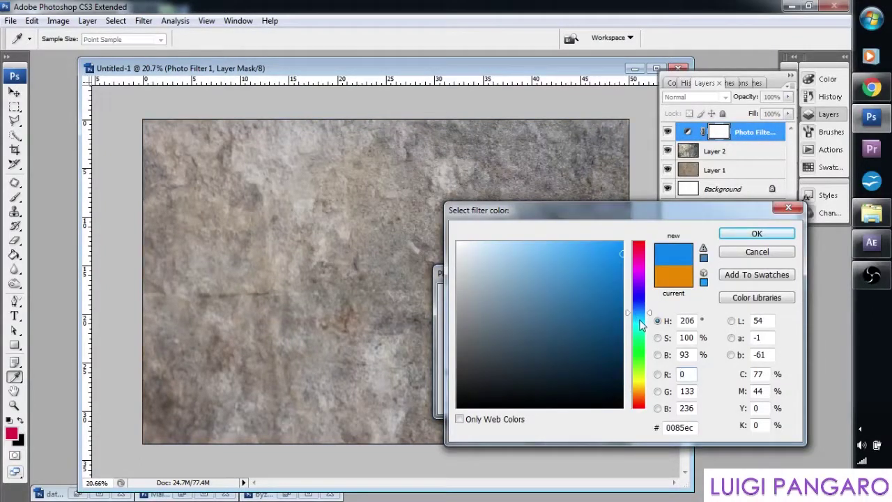
{"action": "left_click_drag", "start_coordinate": [641, 313], "coordinate": [641, 316]}
{"action": "mouse_move", "coordinate": [515, 270]}
{"action": "left_mouse_down"}
{"action": "mouse_move", "coordinate": [496, 247]}
{"action": "mouse_move", "coordinate": [486, 255]}
{"action": "left_mouse_up"}
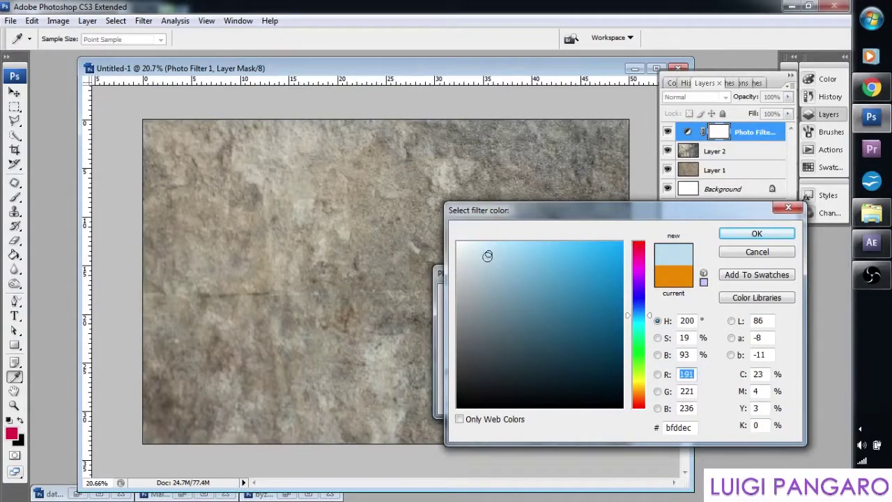
{"action": "left_click", "coordinate": [725, 240]}
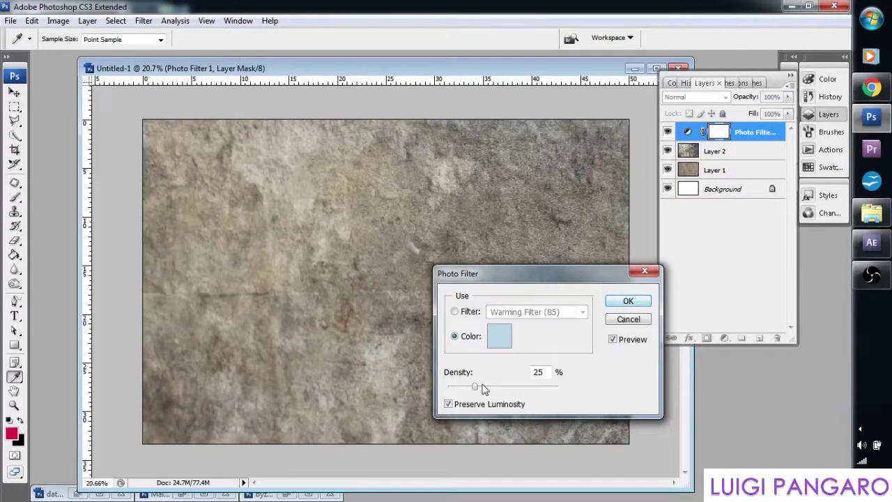
Raise the Photo Filter density to 97% and apply it.
{"action": "left_click_drag", "start_coordinate": [478, 386], "coordinate": [526, 390]}
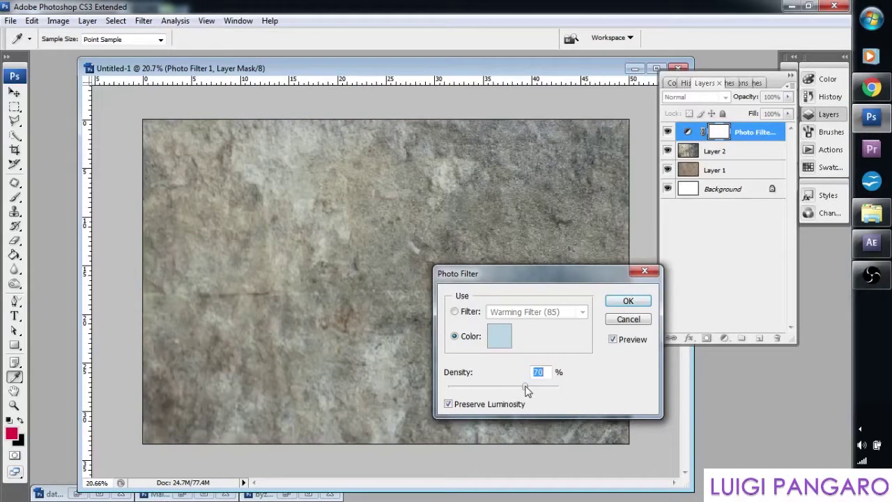
{"action": "left_click_drag", "start_coordinate": [580, 277], "coordinate": [628, 238]}
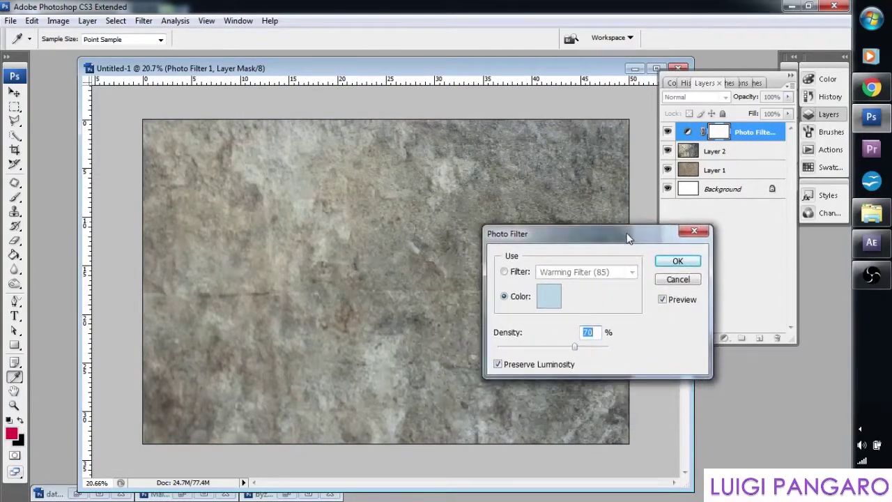
{"action": "left_click_drag", "start_coordinate": [575, 347], "coordinate": [606, 352]}
{"action": "left_click", "coordinate": [676, 261]}
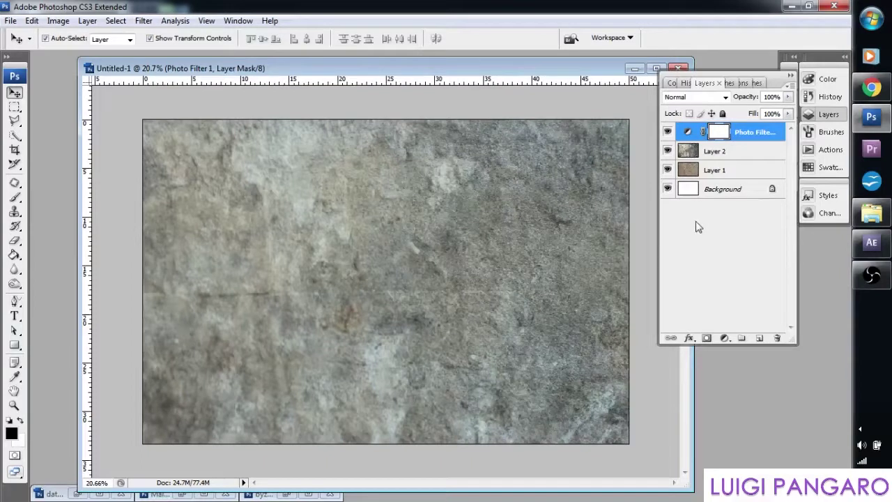
{"action": "left_click", "coordinate": [690, 157]}
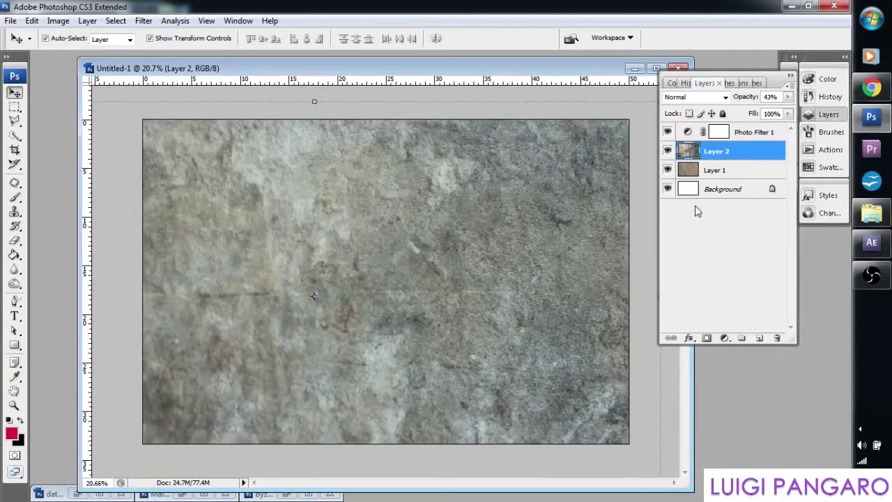
Desaturate Layer 2 via Image > Adjustments > Desaturate.
{"action": "left_click", "coordinate": [58, 21]}
{"action": "mouse_move", "coordinate": [98, 60]}
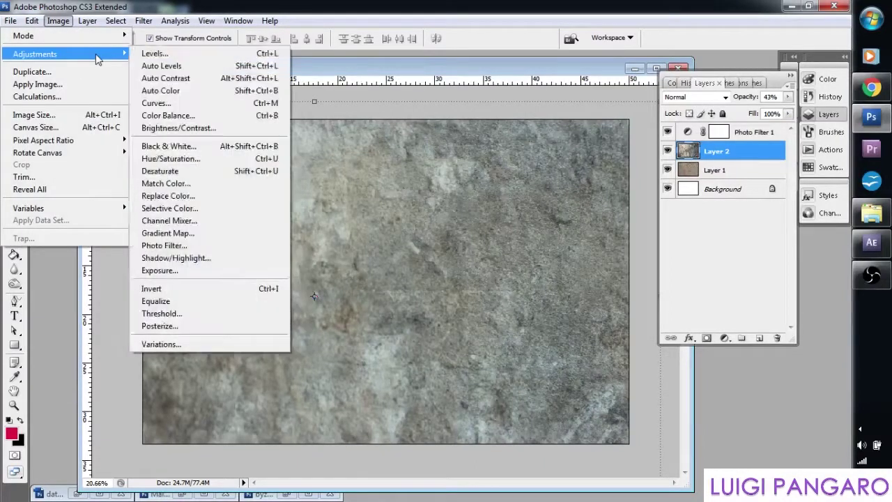
{"action": "left_click", "coordinate": [183, 172]}
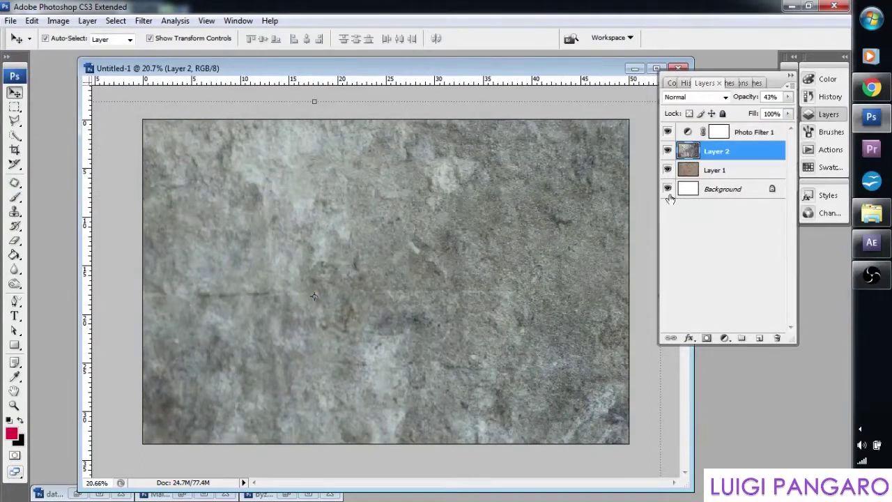
Desaturate Layer 1 too, then select the Photo Filter 1 layer.
{"action": "left_click", "coordinate": [674, 170]}
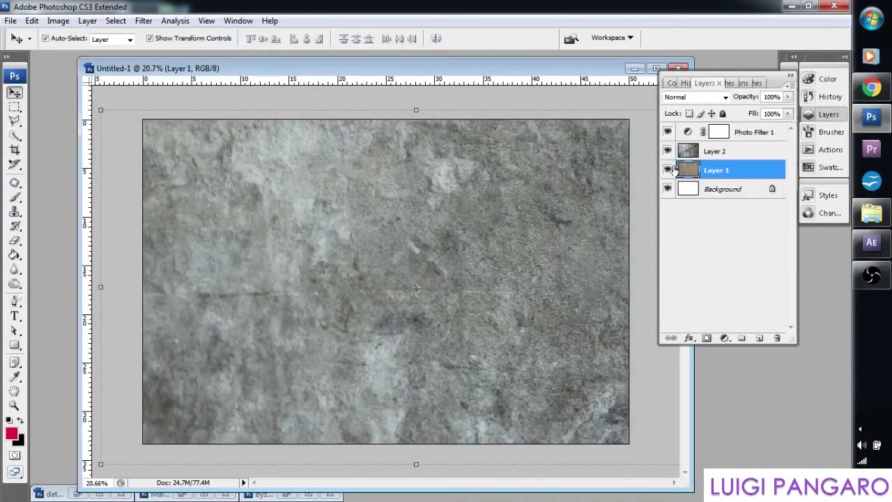
{"action": "left_click", "coordinate": [58, 20]}
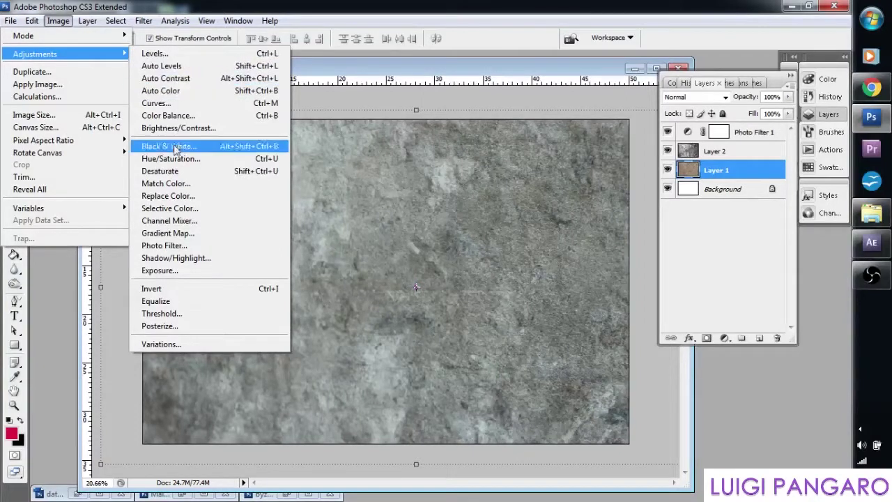
{"action": "left_click", "coordinate": [203, 172]}
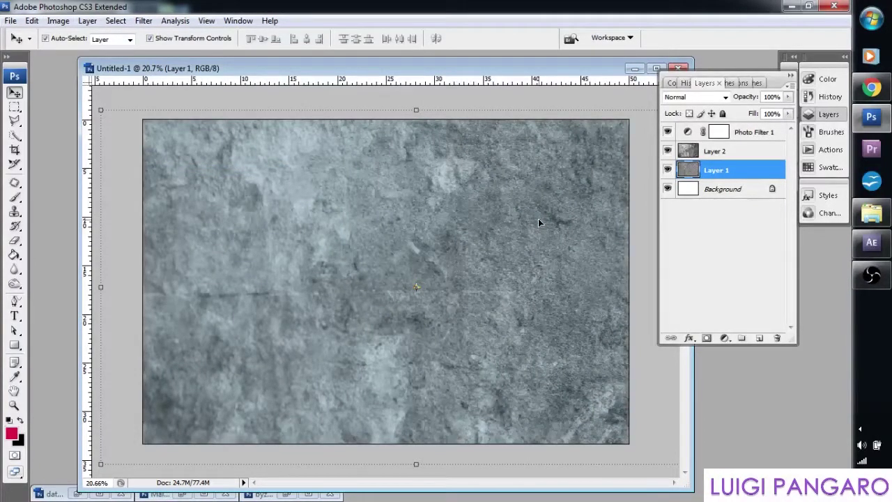
{"action": "left_click_drag", "start_coordinate": [477, 74], "coordinate": [468, 72]}
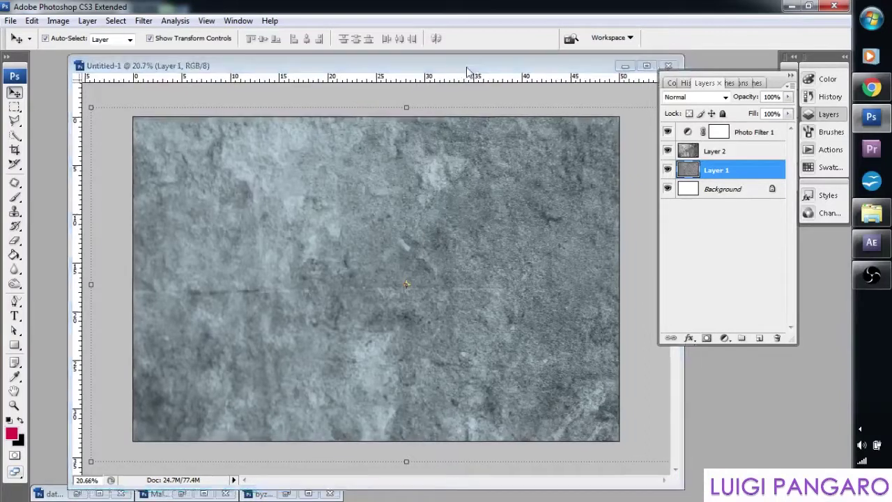
{"action": "left_click", "coordinate": [751, 134]}
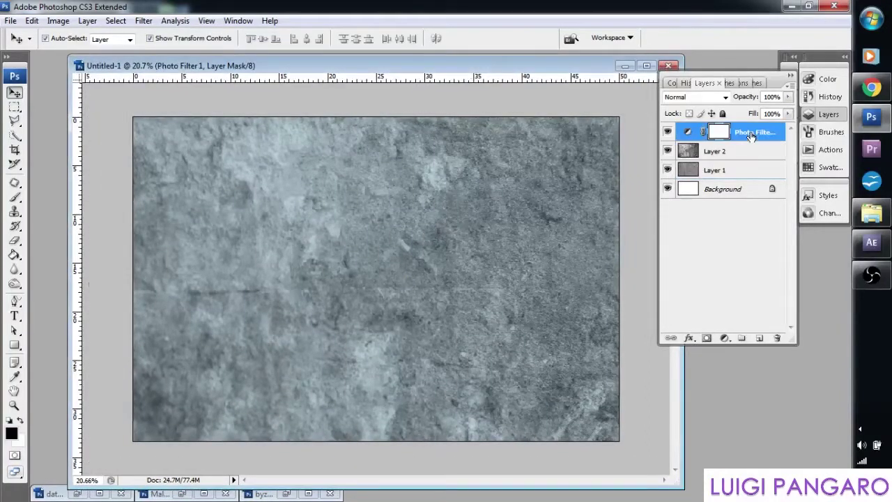
Add a Levels adjustment layer with input levels 43, 1.00 and 218.
{"action": "left_click", "coordinate": [724, 338]}
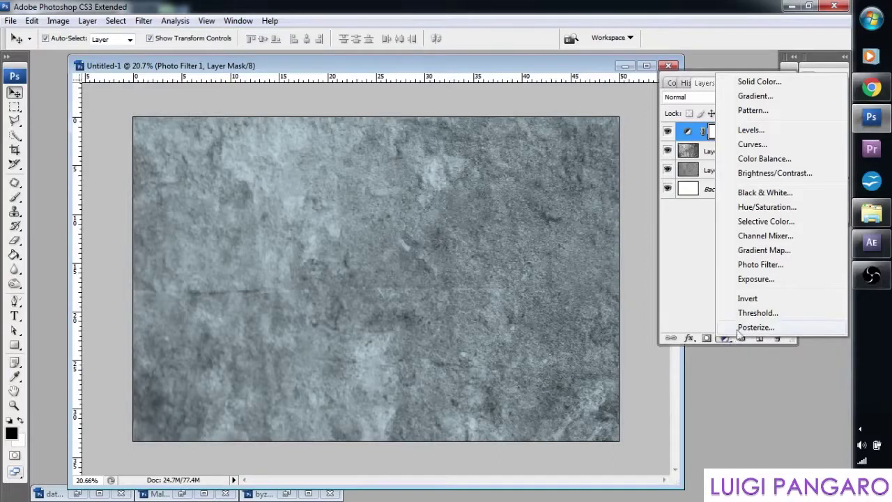
{"action": "left_click", "coordinate": [756, 129]}
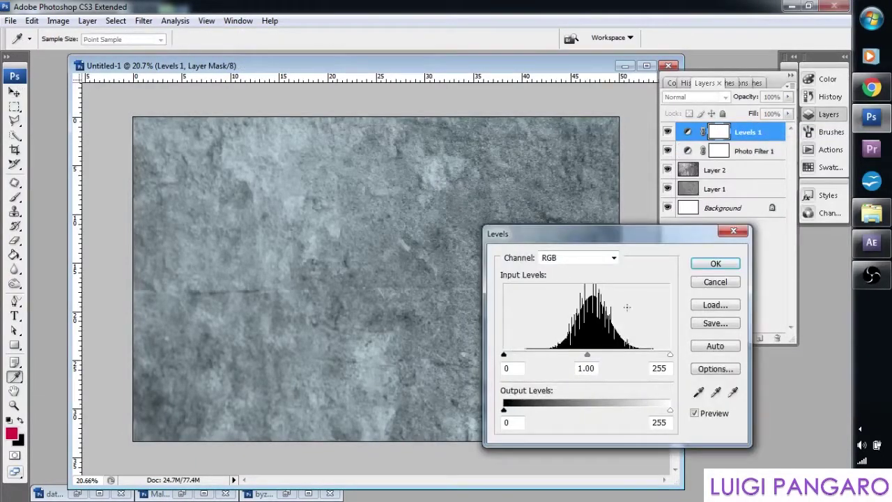
{"action": "left_click_drag", "start_coordinate": [669, 359], "coordinate": [647, 359]}
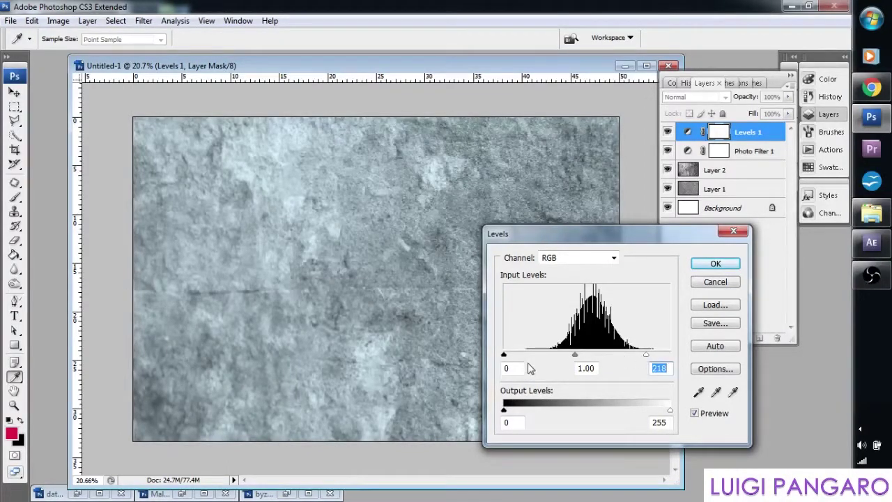
{"action": "left_click_drag", "start_coordinate": [504, 355], "coordinate": [532, 358]}
{"action": "left_click_drag", "start_coordinate": [519, 235], "coordinate": [583, 215]}
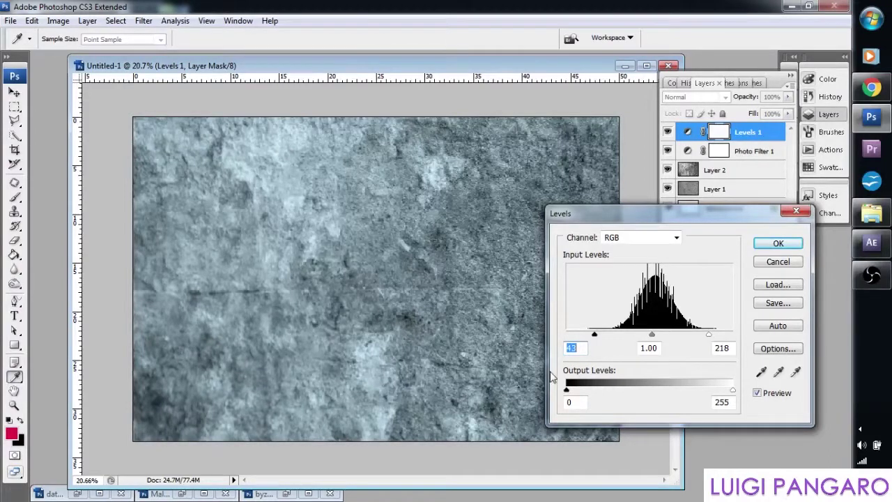
{"action": "left_click", "coordinate": [778, 243]}
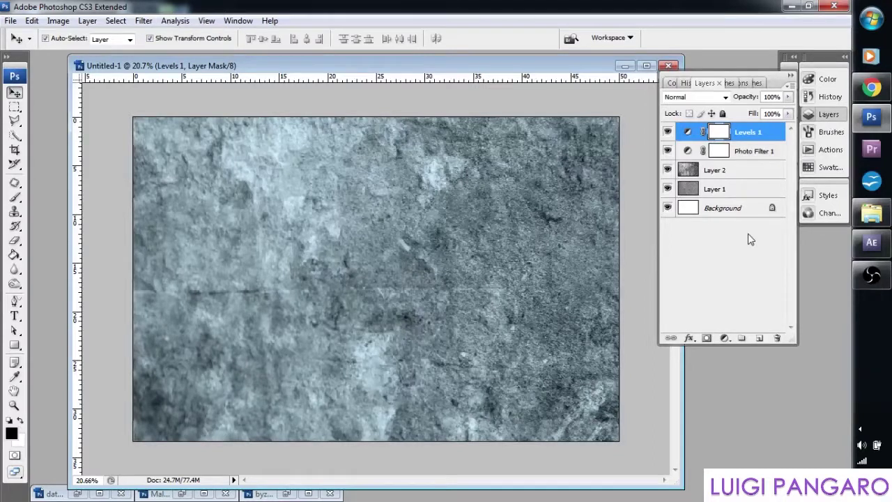
Select Layer 1 and Layer 2 and merge them into a single Layer 2.
{"action": "left_click", "coordinate": [720, 171]}
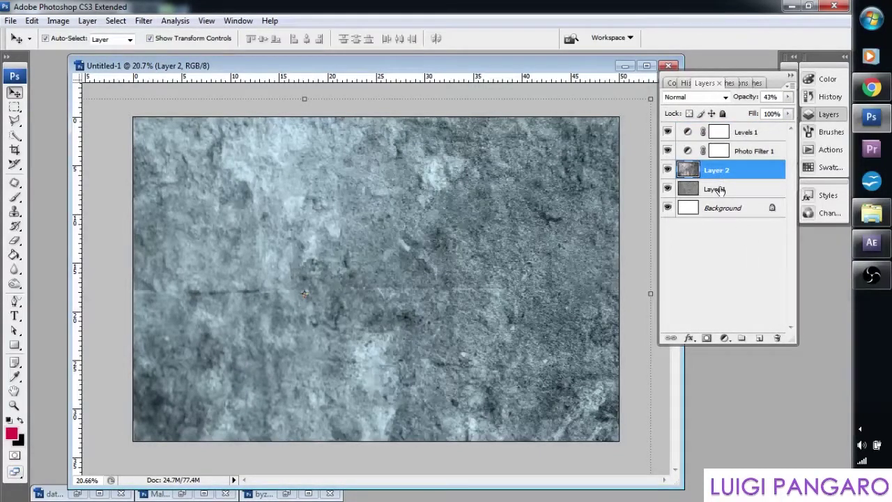
{"action": "left_click", "coordinate": [720, 189], "text": "shift"}
{"action": "left_click", "coordinate": [89, 21]}
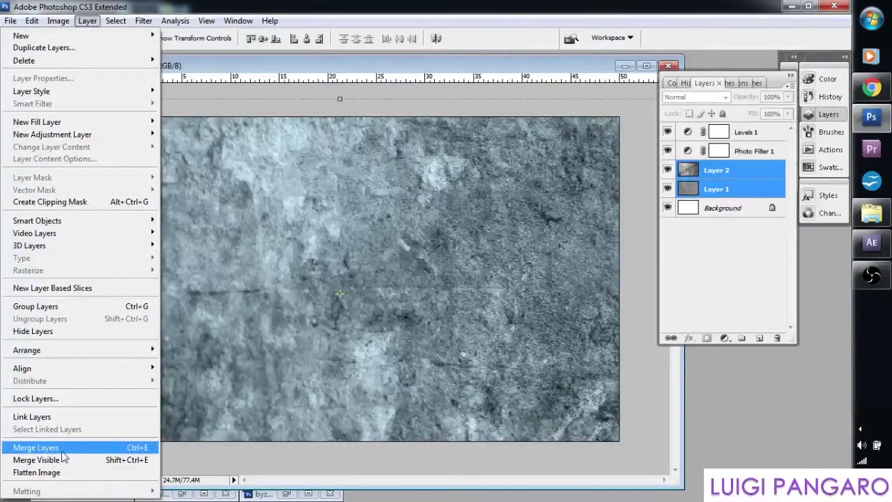
{"action": "left_click", "coordinate": [41, 447]}
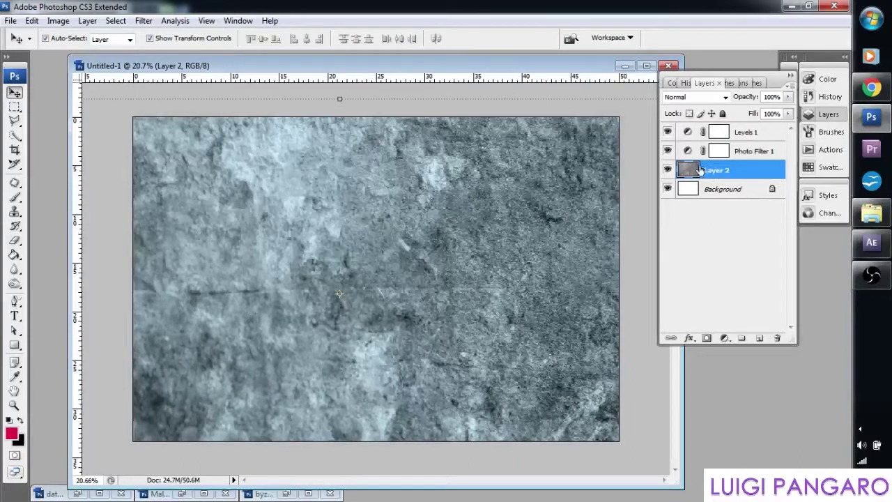
Duplicate Layer 2 as a new layer named 'Layer 2 craters'.
{"action": "right_click", "coordinate": [730, 170]}
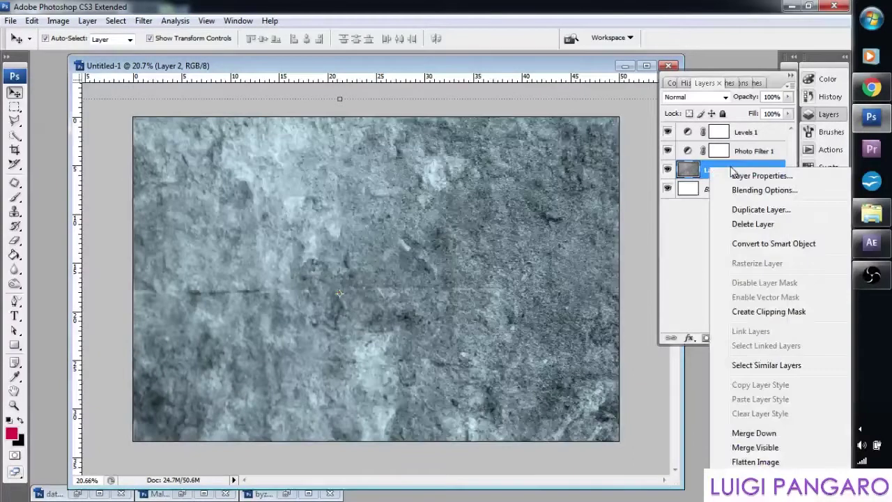
{"action": "left_click", "coordinate": [746, 210]}
{"action": "left_click_drag", "start_coordinate": [416, 168], "coordinate": [391, 165]}
{"action": "type", "text": "craters"}
{"action": "key", "text": "Return"}
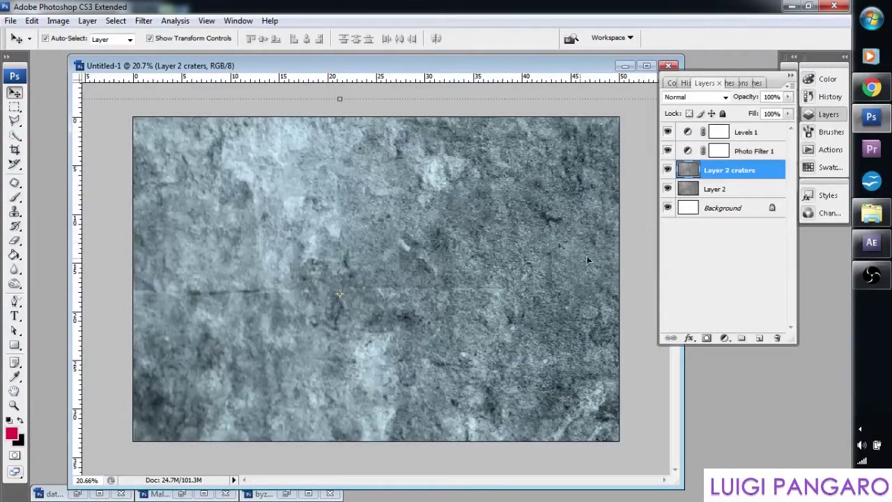
Reset default colours, pick a 500 px Eraser, and hide Layer 2 after the first hole.
{"action": "left_click", "coordinate": [10, 420]}
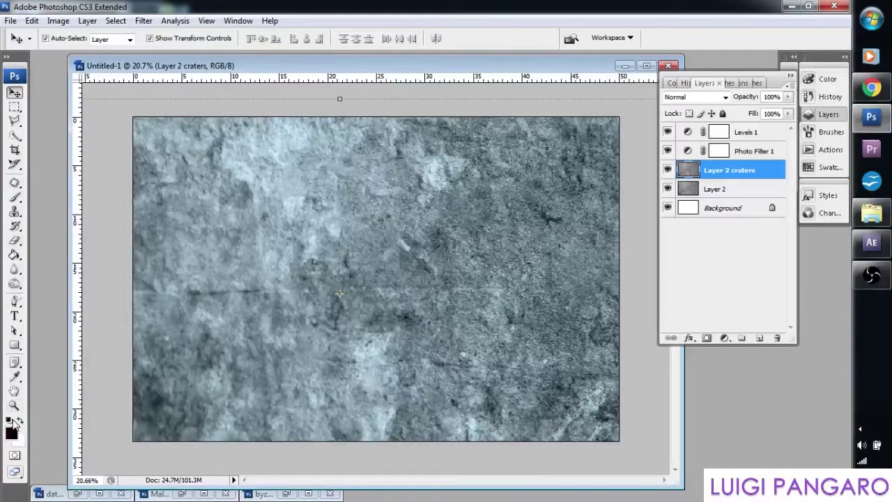
{"action": "left_click", "coordinate": [14, 241]}
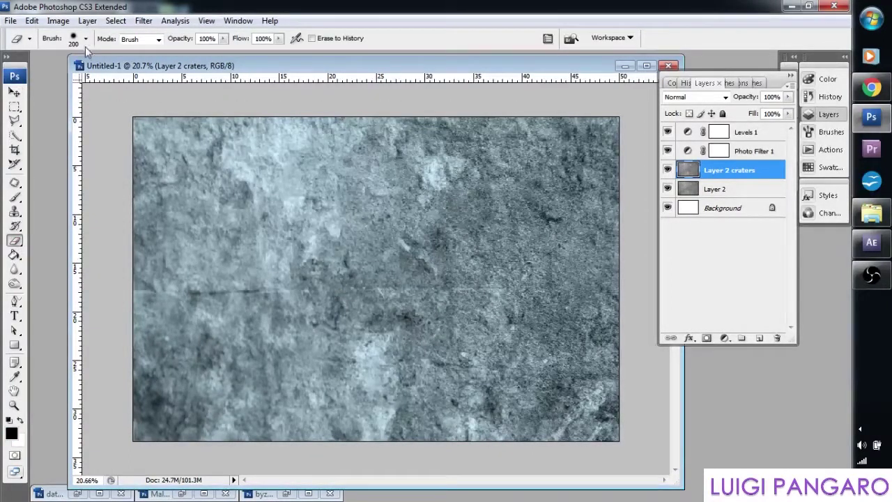
{"action": "left_click", "coordinate": [86, 42]}
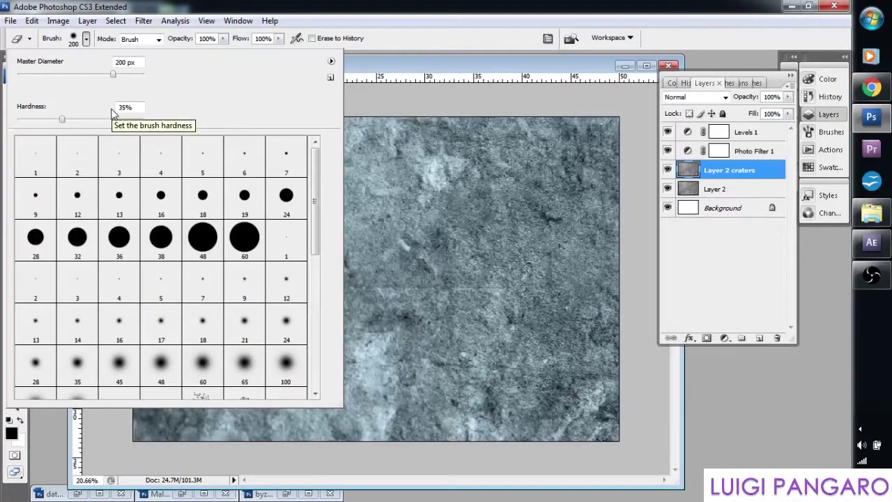
{"action": "left_click", "coordinate": [163, 7]}
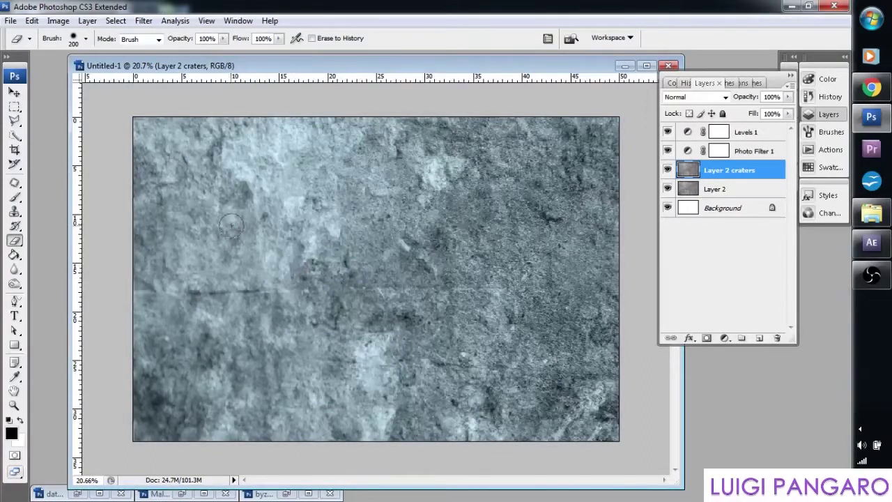
{"action": "key", "text": "bracketright"}
{"action": "key", "text": "bracketright"}
{"action": "key", "text": "bracketright"}
{"action": "key", "text": "bracketright"}
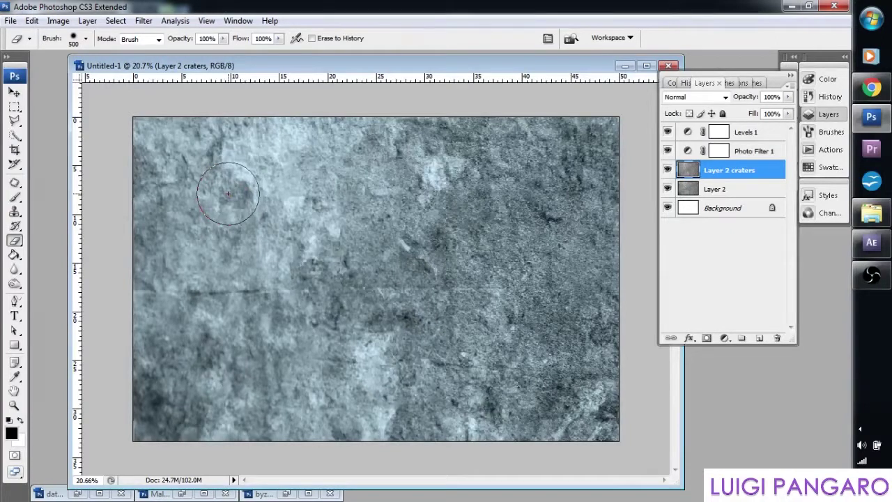
{"action": "left_click", "coordinate": [228, 193]}
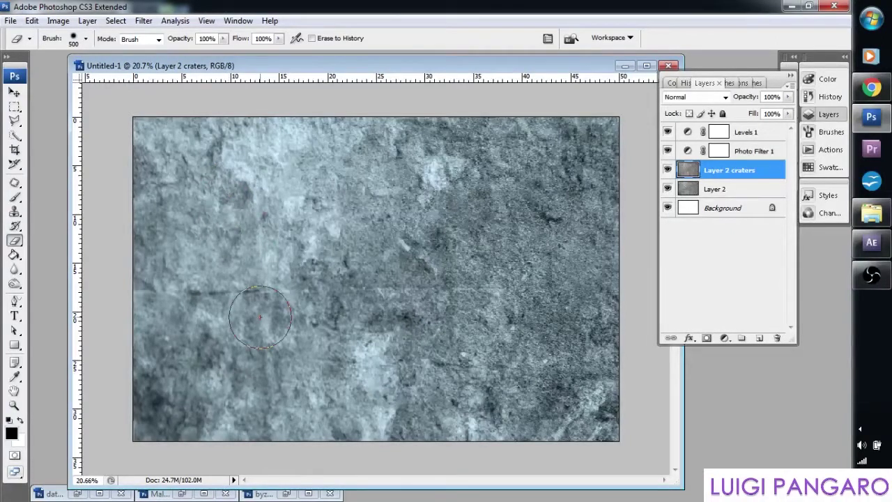
{"action": "left_click", "coordinate": [667, 189]}
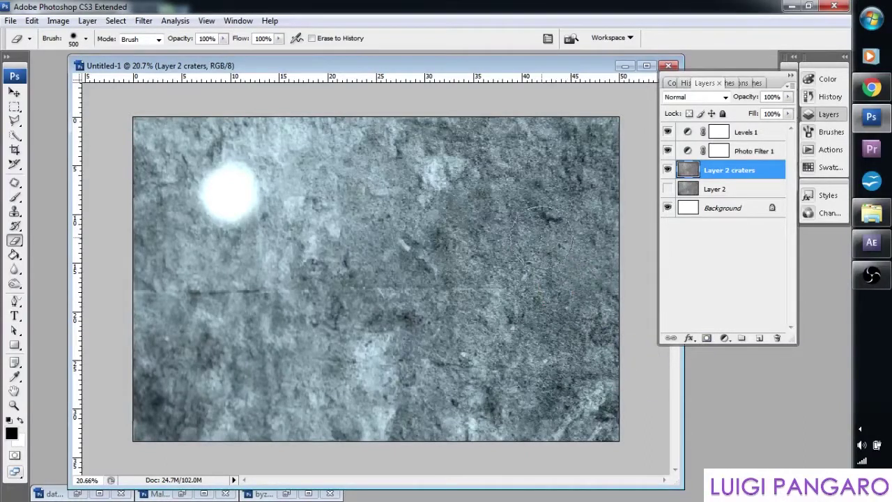
{"action": "left_click", "coordinate": [667, 190]}
Erase nine large 500 px crater holes across the texture.
{"action": "left_click", "coordinate": [272, 338]}
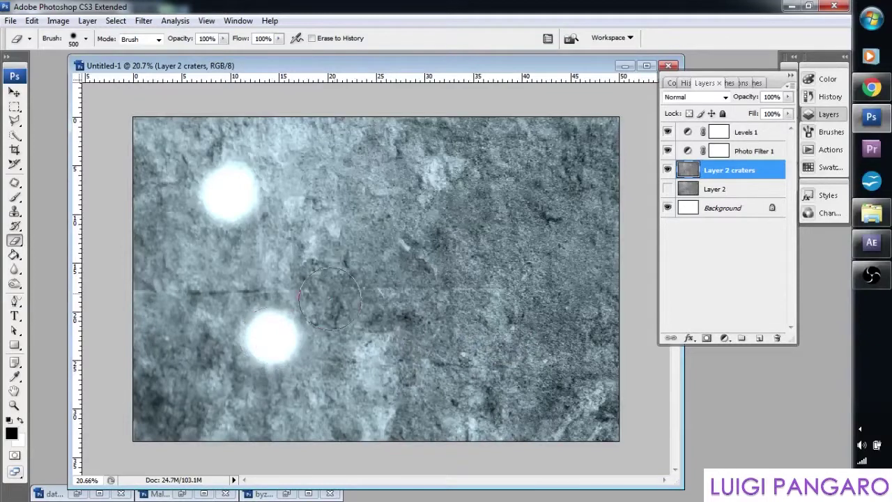
{"action": "left_click", "coordinate": [344, 221]}
{"action": "left_click", "coordinate": [454, 180]}
{"action": "left_click", "coordinate": [540, 180]}
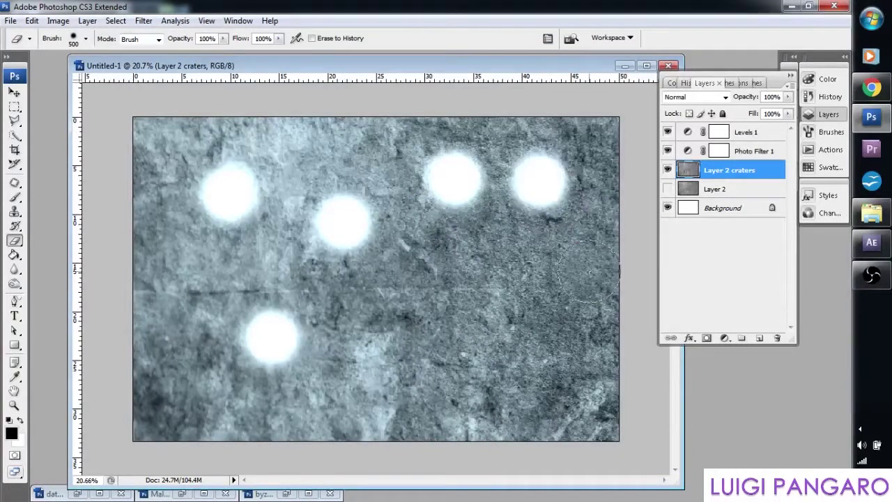
{"action": "left_click", "coordinate": [589, 270]}
{"action": "left_click", "coordinate": [528, 274]}
{"action": "left_click", "coordinate": [576, 325]}
{"action": "left_click", "coordinate": [542, 370]}
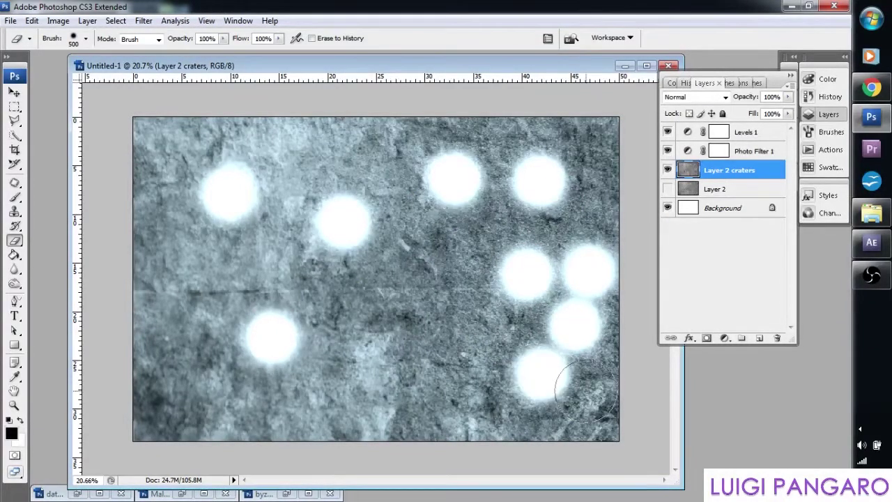
{"action": "left_click", "coordinate": [585, 390]}
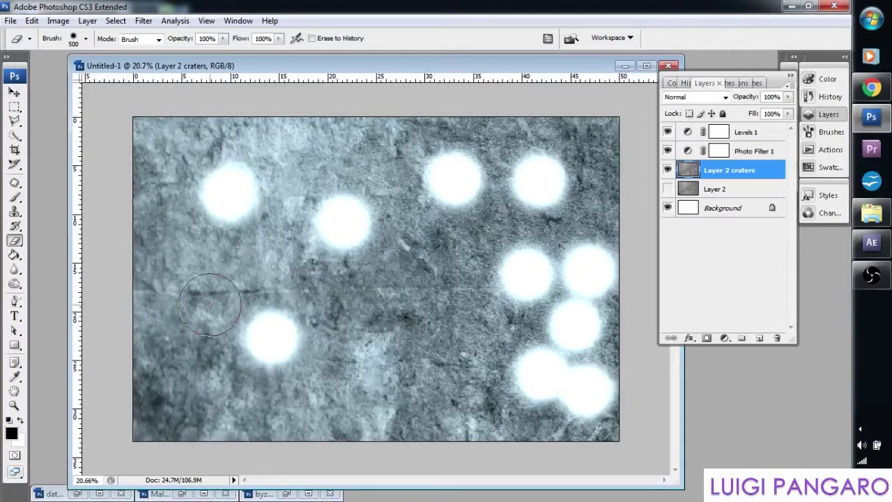
Set the eraser brush hardness to 35% and diameter to 88.
{"action": "left_click", "coordinate": [86, 40]}
{"action": "left_click_drag", "start_coordinate": [49, 123], "coordinate": [44, 120]}
{"action": "left_click", "coordinate": [86, 40]}
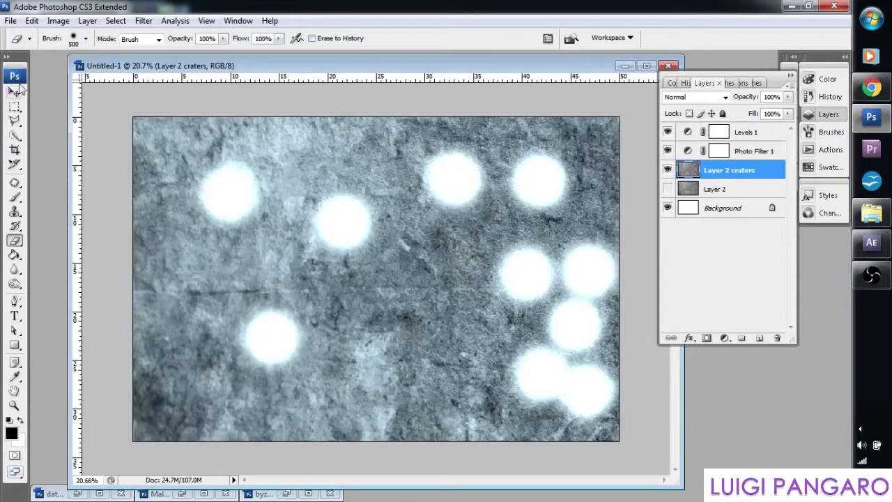
{"action": "left_click", "coordinate": [86, 39]}
{"action": "left_click_drag", "start_coordinate": [30, 122], "coordinate": [47, 126]}
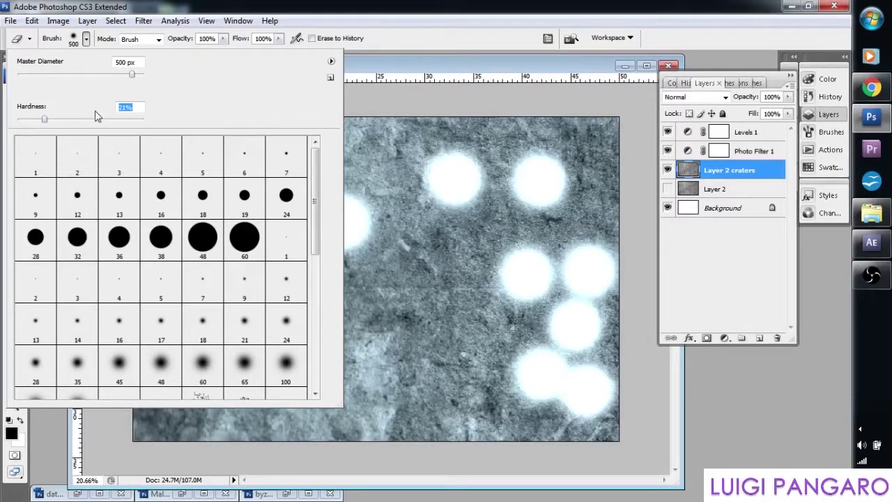
{"action": "type", "text": "35"}
{"action": "key", "text": "Tab"}
{"action": "type", "text": "88"}
{"action": "key", "text": "Return"}
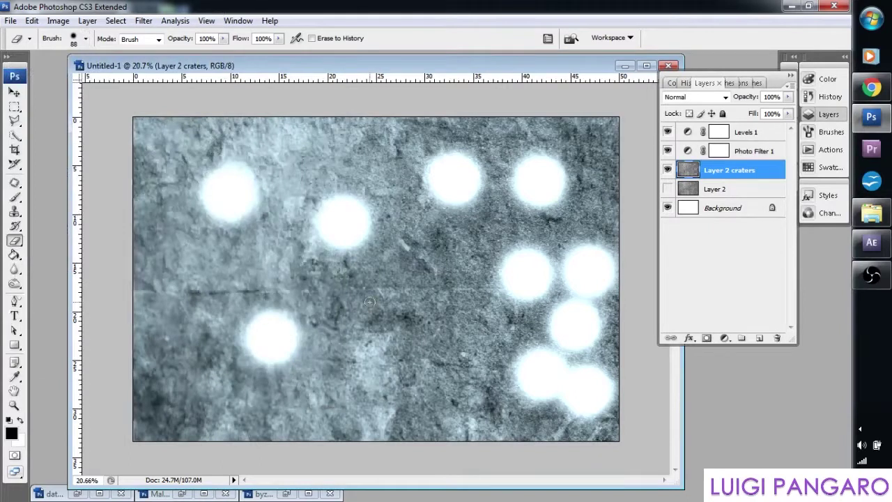
Erase nine medium 250 px crater holes around the texture.
{"action": "key", "text": "bracketright"}
{"action": "key", "text": "bracketright"}
{"action": "key", "text": "bracketright"}
{"action": "key", "text": "bracketright"}
{"action": "key", "text": "bracketright"}
{"action": "key", "text": "bracketright"}
{"action": "left_click", "coordinate": [494, 303]}
{"action": "left_click", "coordinate": [505, 329]}
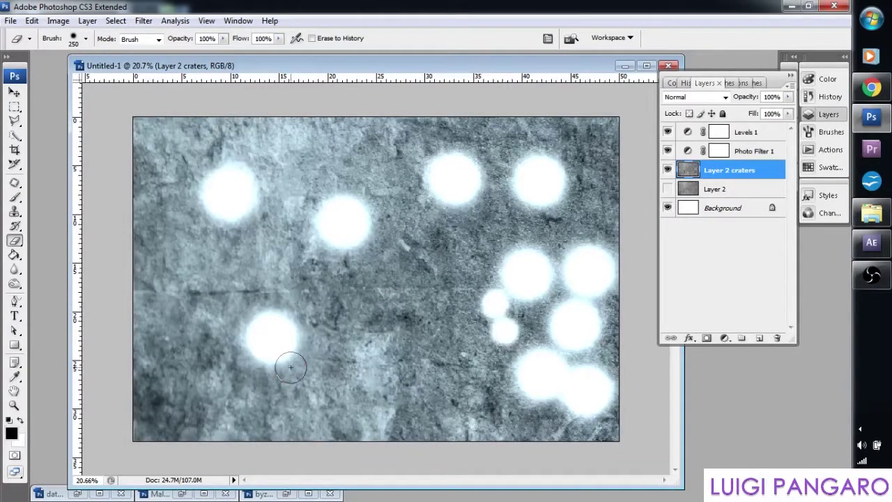
{"action": "left_click", "coordinate": [267, 382]}
{"action": "left_click", "coordinate": [234, 349]}
{"action": "left_click", "coordinate": [265, 294]}
{"action": "left_click", "coordinate": [171, 170]}
{"action": "left_click", "coordinate": [232, 148]}
{"action": "left_click", "coordinate": [263, 160]}
{"action": "left_click", "coordinate": [392, 248]}
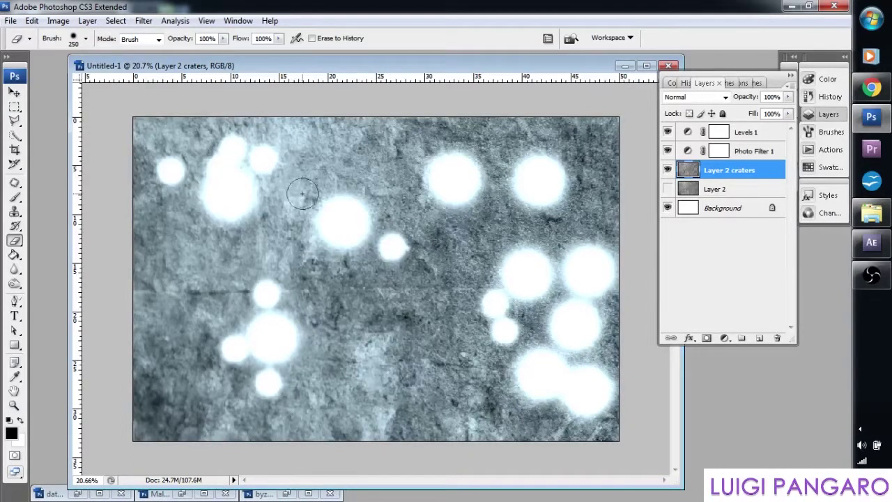
Erase fifteen small 125 px craters scattered across the texture.
{"action": "key", "text": "bracketleft"}
{"action": "key", "text": "bracketleft"}
{"action": "key", "text": "bracketleft"}
{"action": "key", "text": "bracketleft"}
{"action": "left_click", "coordinate": [419, 286]}
{"action": "left_click", "coordinate": [447, 255]}
{"action": "left_click", "coordinate": [413, 378]}
{"action": "left_click", "coordinate": [343, 404]}
{"action": "left_click", "coordinate": [363, 319]}
{"action": "left_click", "coordinate": [240, 256]}
{"action": "left_click", "coordinate": [172, 321]}
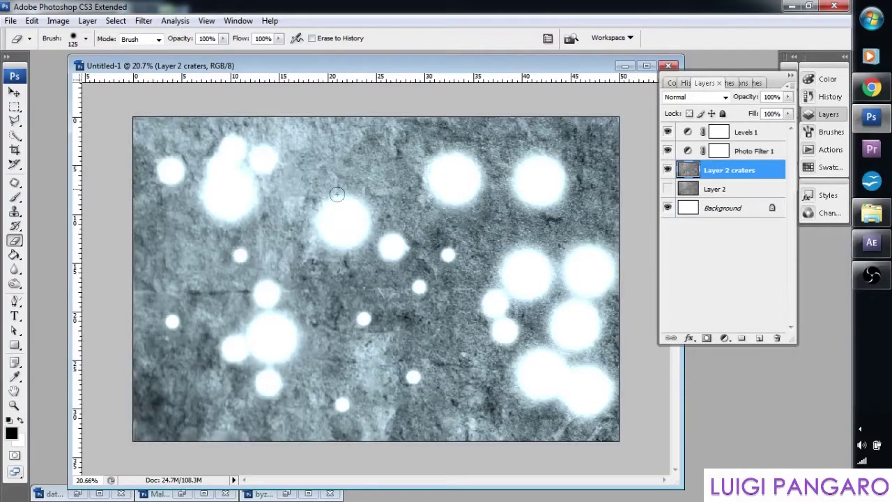
{"action": "left_click", "coordinate": [431, 148]}
{"action": "left_click", "coordinate": [477, 140]}
{"action": "left_click", "coordinate": [562, 140]}
{"action": "left_click", "coordinate": [591, 150]}
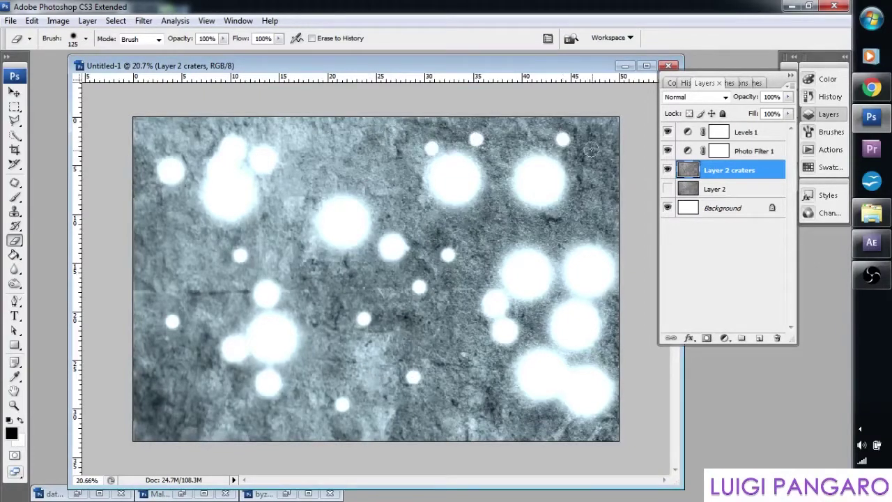
{"action": "left_click", "coordinate": [582, 428]}
{"action": "left_click", "coordinate": [153, 422]}
{"action": "left_click", "coordinate": [145, 373]}
{"action": "left_click", "coordinate": [198, 385]}
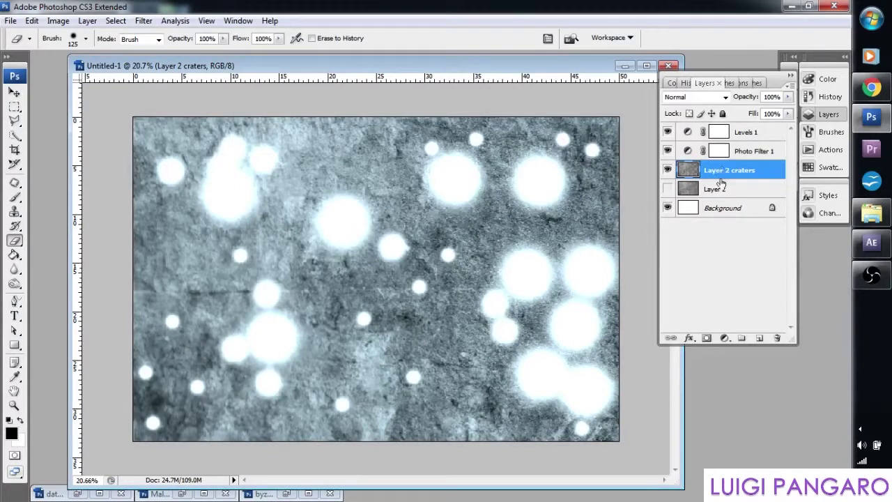
Add Bevel and Emboss to Layer 2 craters with 307% depth, Up direction, 18 px size.
{"action": "left_click", "coordinate": [690, 339]}
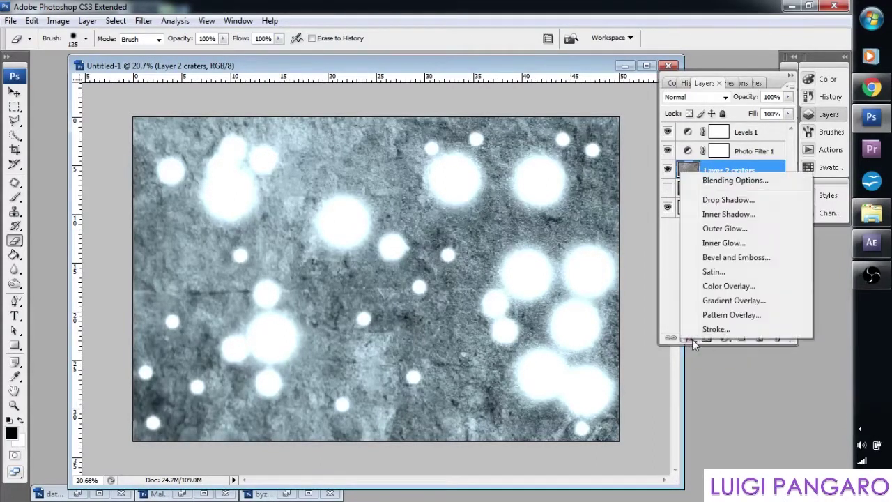
{"action": "left_click", "coordinate": [746, 258]}
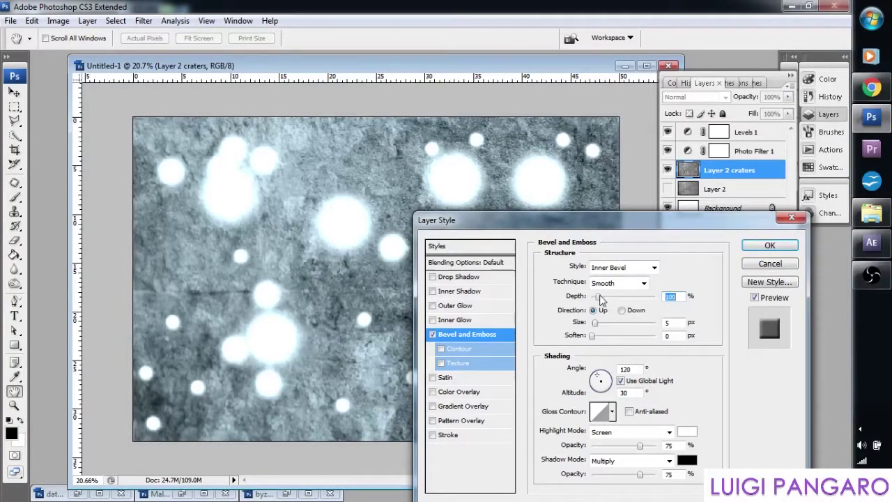
{"action": "left_click_drag", "start_coordinate": [598, 296], "coordinate": [612, 300]}
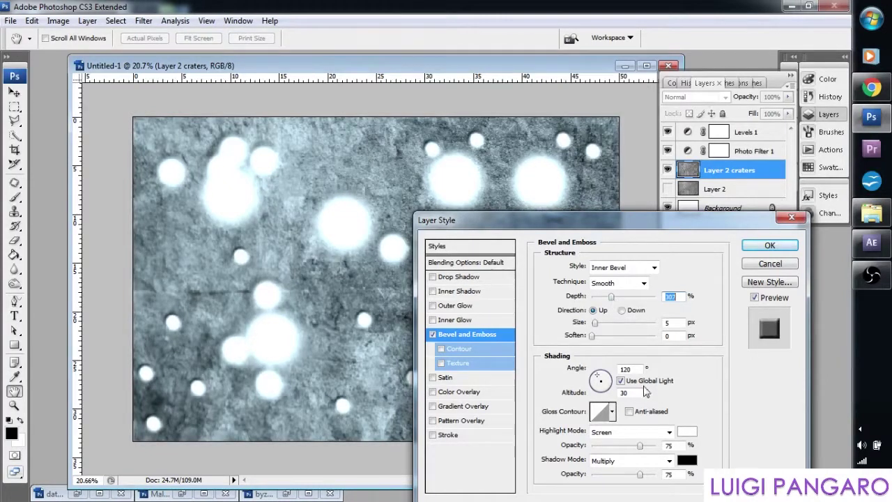
{"action": "left_click", "coordinate": [625, 313]}
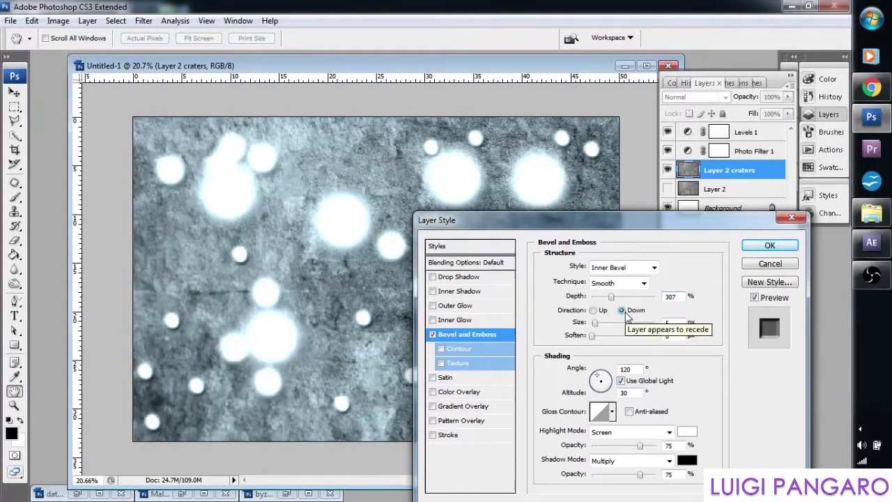
{"action": "left_click", "coordinate": [601, 311]}
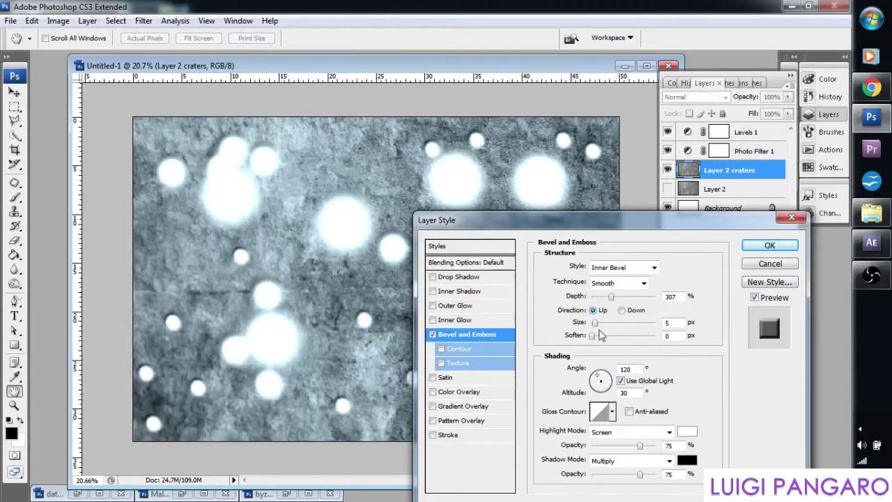
{"action": "left_click_drag", "start_coordinate": [594, 325], "coordinate": [600, 325]}
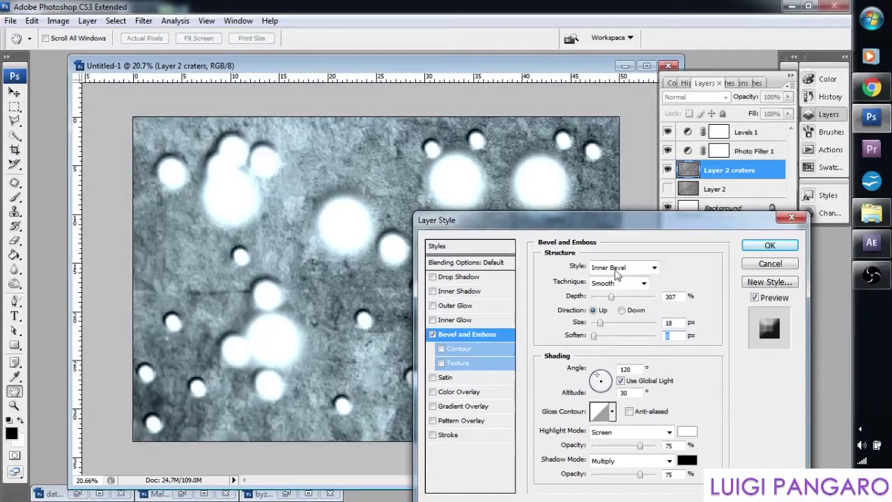
Set the bevel style to Inner Bevel, lit from 153° at 32° altitude.
{"action": "left_click", "coordinate": [616, 269]}
{"action": "left_click", "coordinate": [617, 280]}
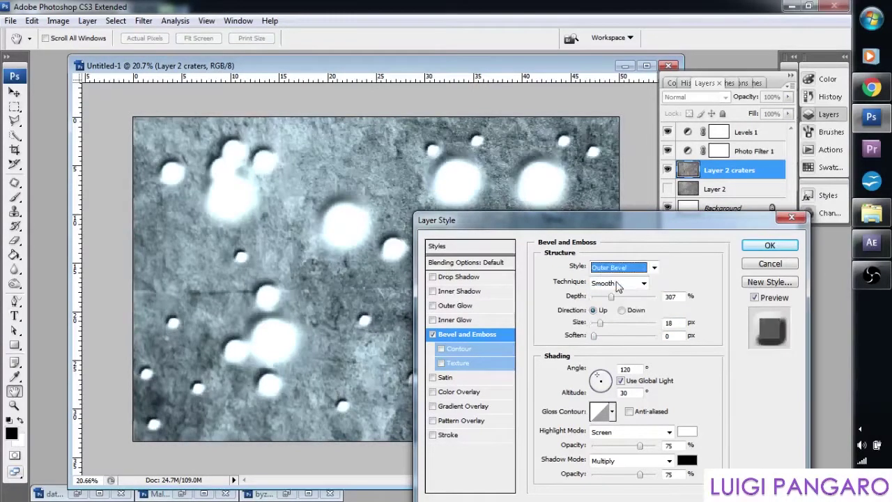
{"action": "left_click", "coordinate": [618, 267]}
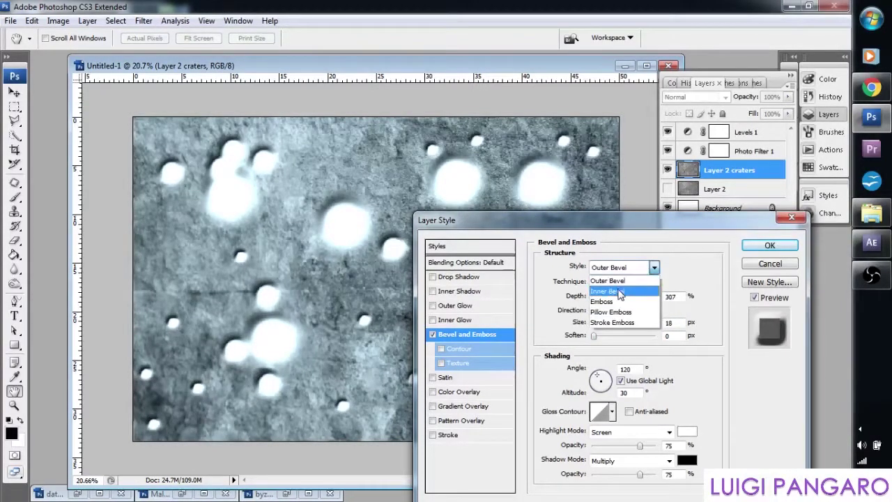
{"action": "left_click", "coordinate": [619, 287]}
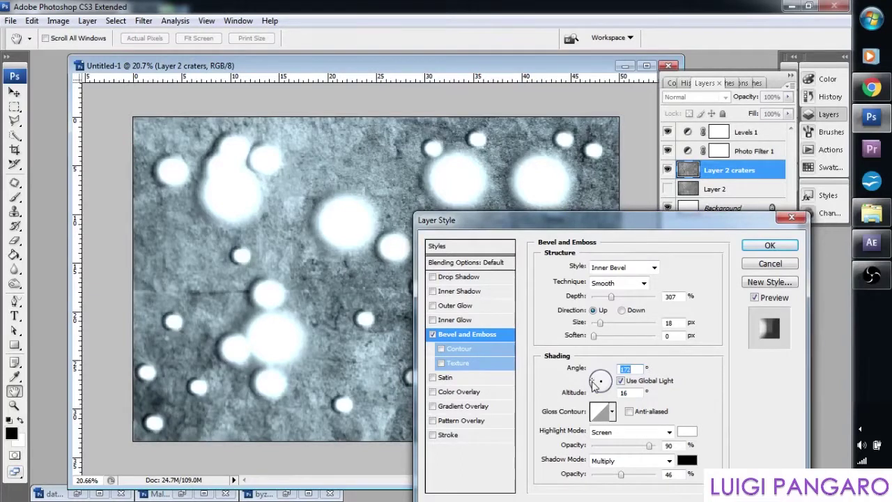
{"action": "left_click_drag", "start_coordinate": [595, 385], "coordinate": [596, 382]}
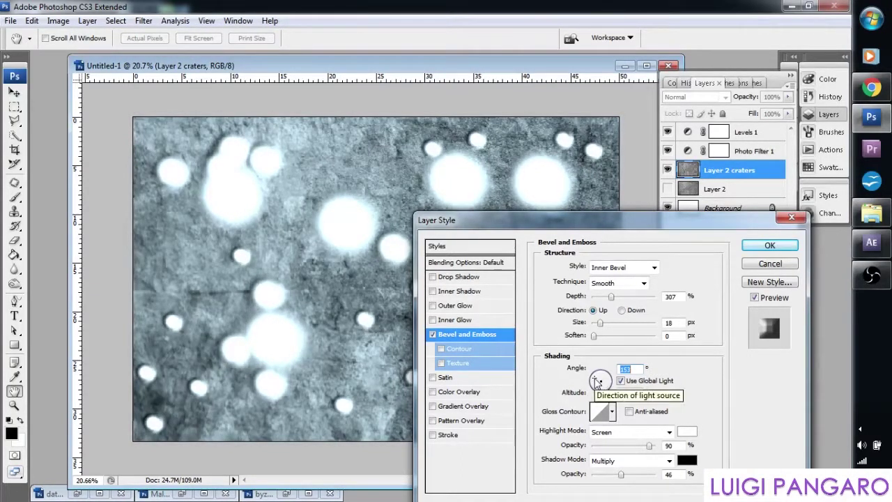
Apply the bevel, show Layer 2 beneath the craters, and zoom in on the texture.
{"action": "left_click", "coordinate": [770, 245]}
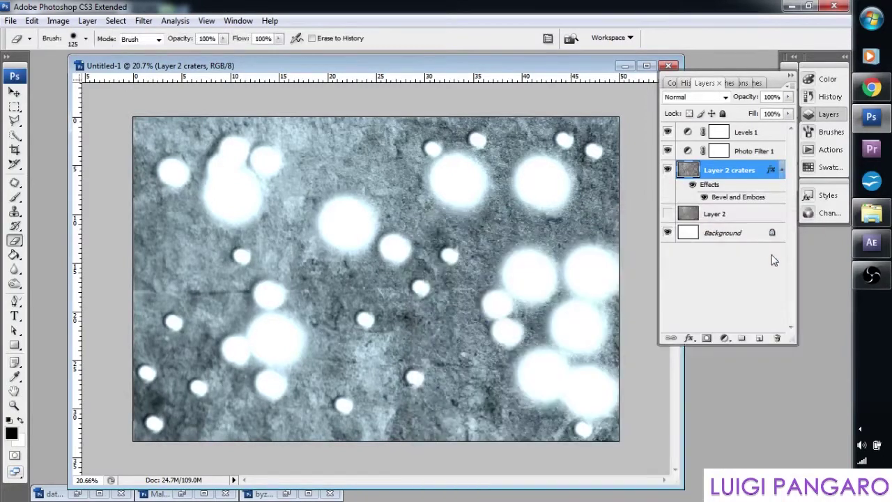
{"action": "left_click", "coordinate": [668, 214]}
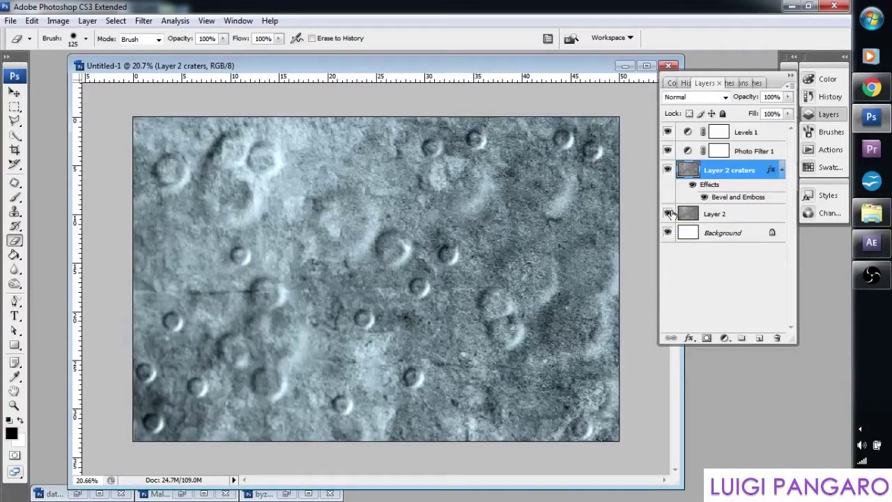
{"action": "left_click", "coordinate": [14, 405]}
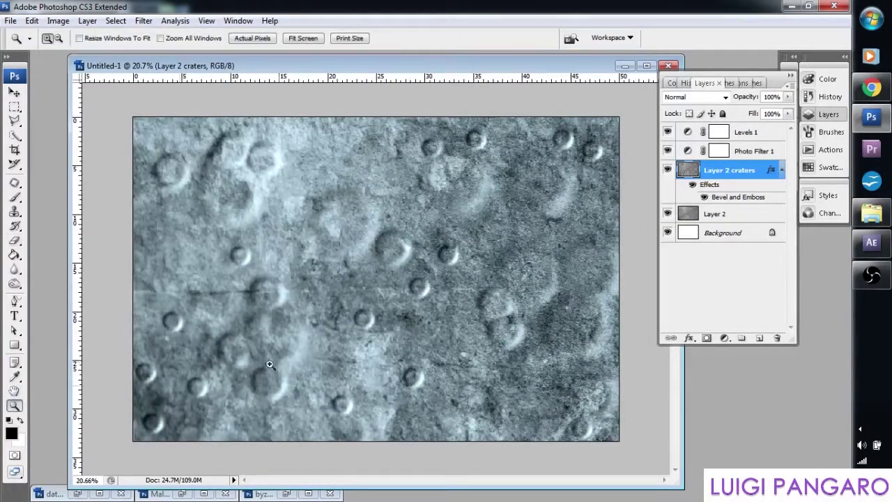
{"action": "left_click", "coordinate": [511, 206]}
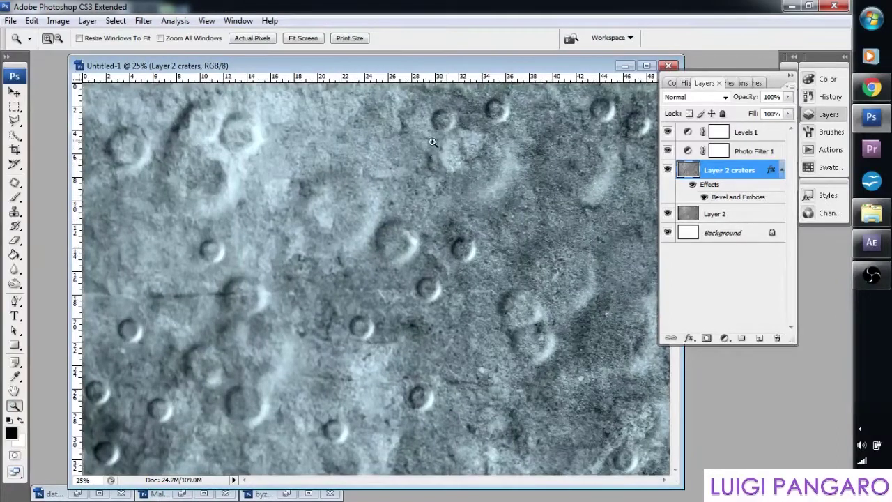
{"action": "left_click", "coordinate": [479, 195]}
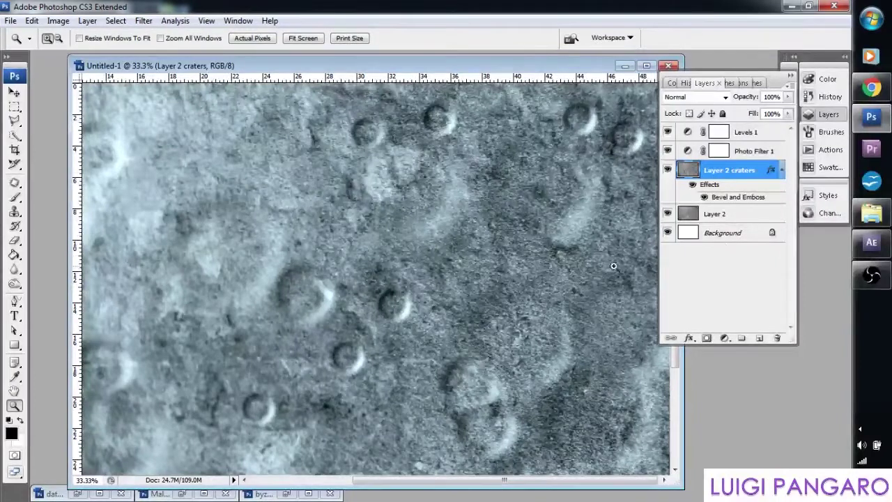
Raise the bevel's shadow and highlight opacity so the craters look deeper.
{"action": "double_click", "coordinate": [741, 198]}
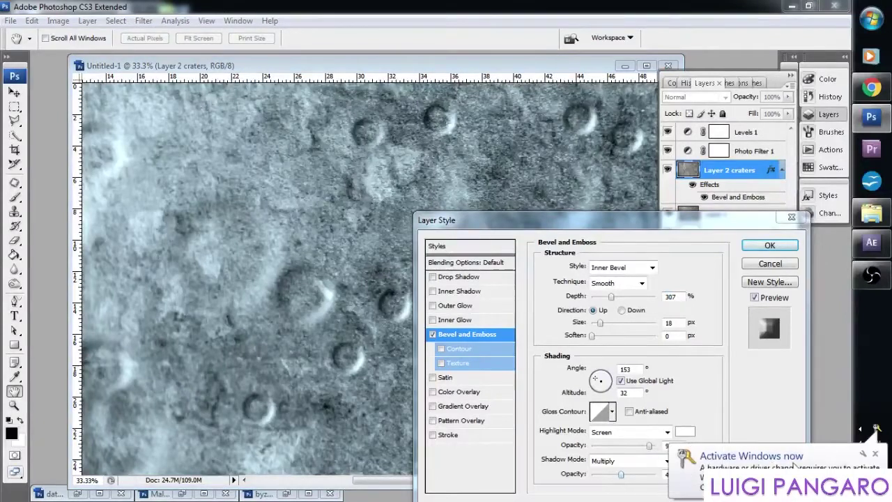
{"action": "left_click", "coordinate": [877, 454]}
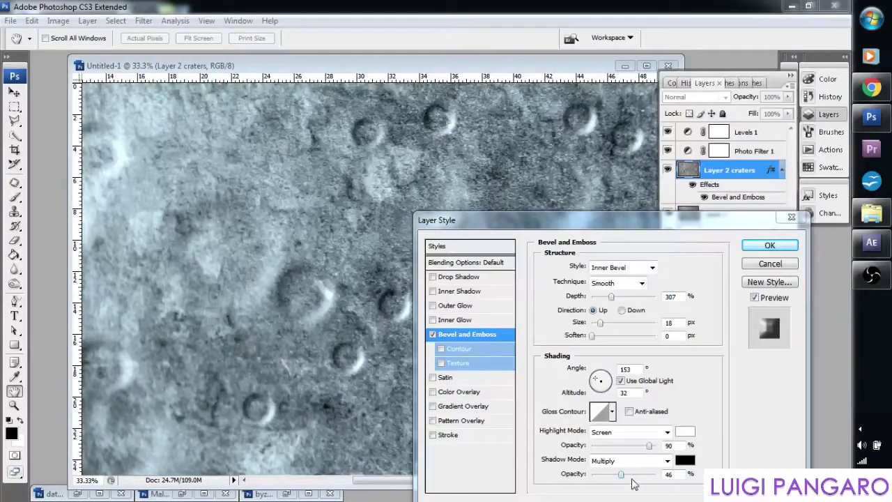
{"action": "left_click_drag", "start_coordinate": [630, 476], "coordinate": [641, 477]}
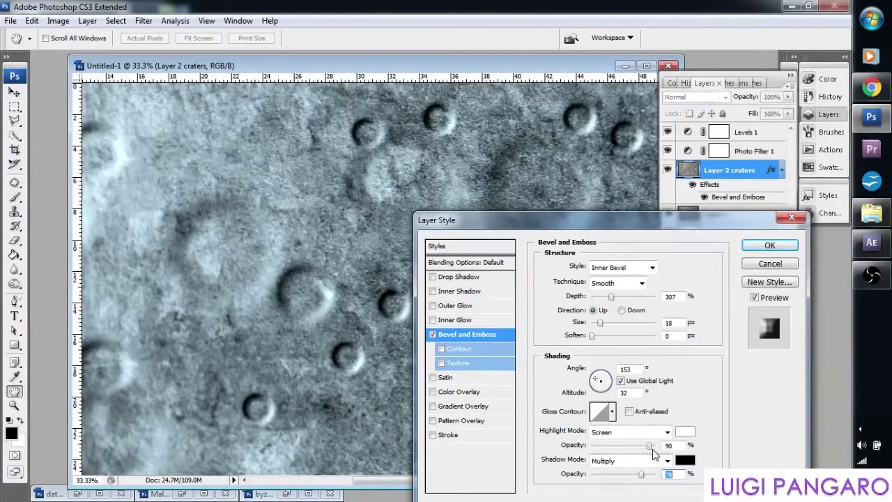
{"action": "left_click_drag", "start_coordinate": [655, 449], "coordinate": [655, 450]}
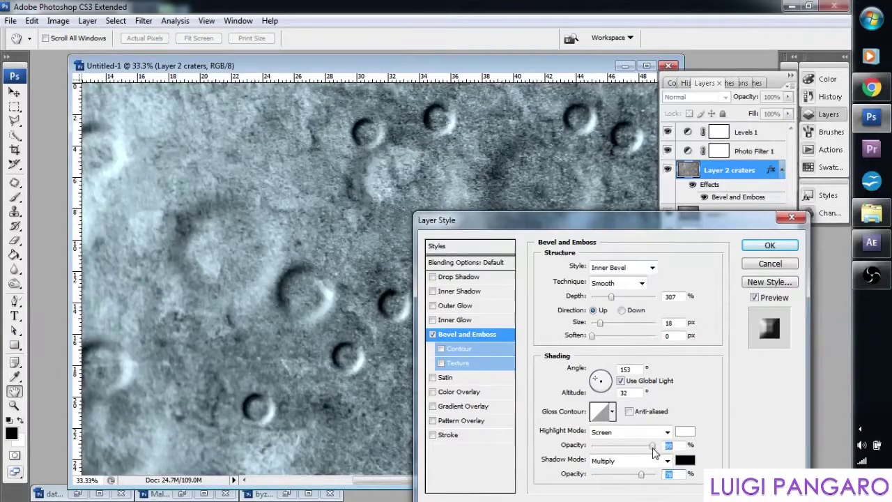
{"action": "left_click", "coordinate": [758, 248]}
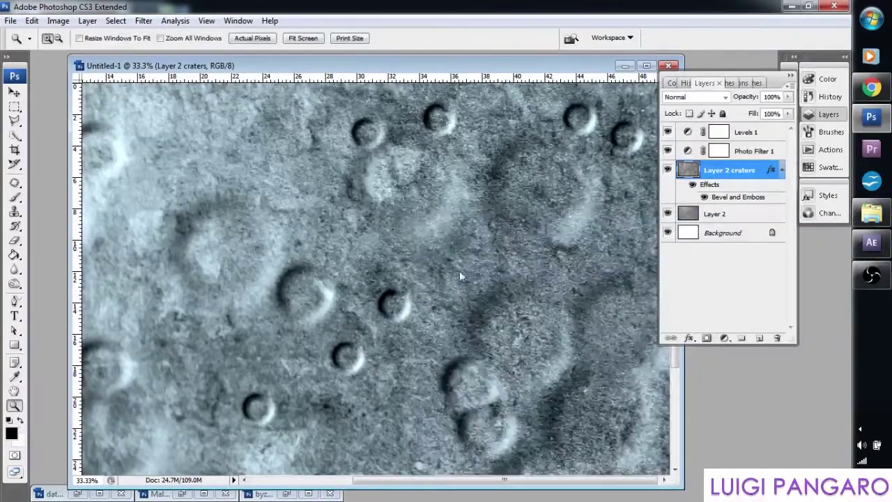
Zoom out to 16.7% to view the entire cratered ice texture, then select the Move tool.
{"action": "left_click", "coordinate": [349, 279], "text": "alt"}
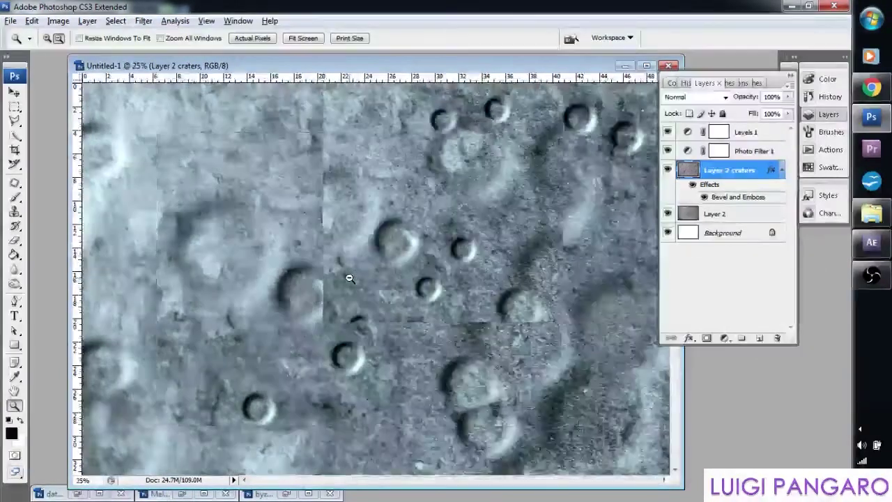
{"action": "left_click", "coordinate": [381, 257], "text": "alt"}
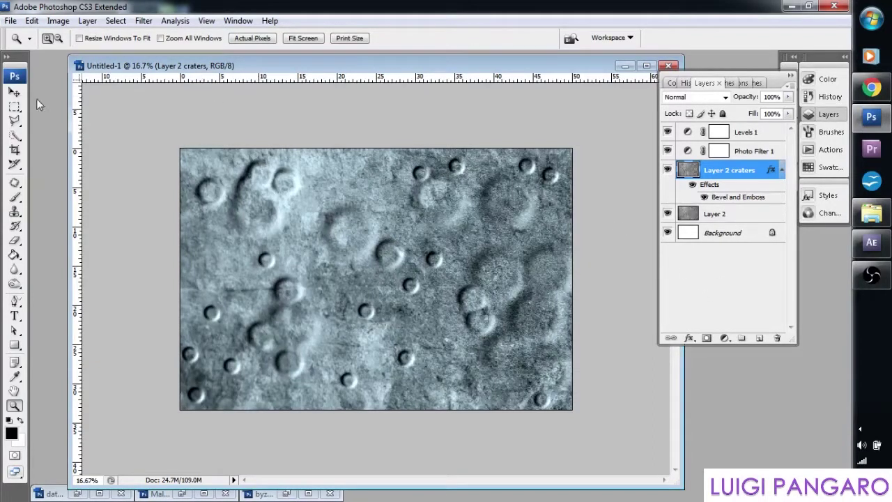
{"action": "left_click", "coordinate": [15, 92]}
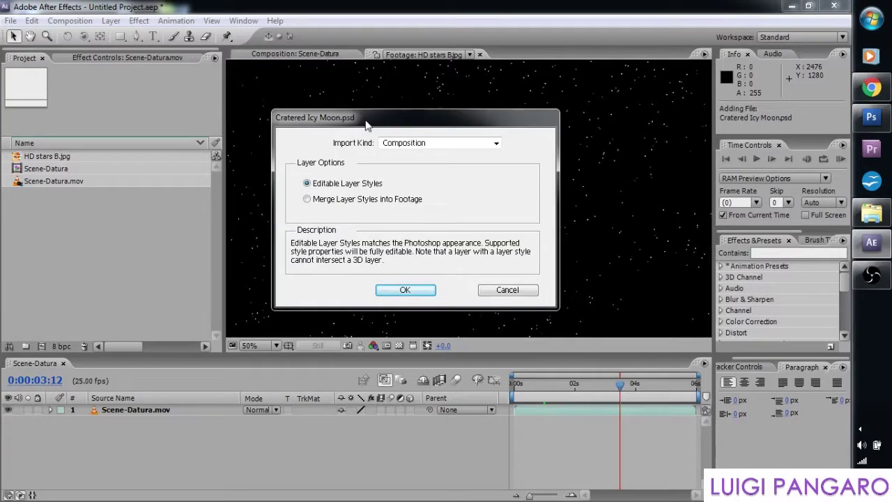
Import Cratered Icy Moon.psd as a Composition with Editable Layer Styles.
{"action": "left_click_drag", "start_coordinate": [376, 124], "coordinate": [361, 113]}
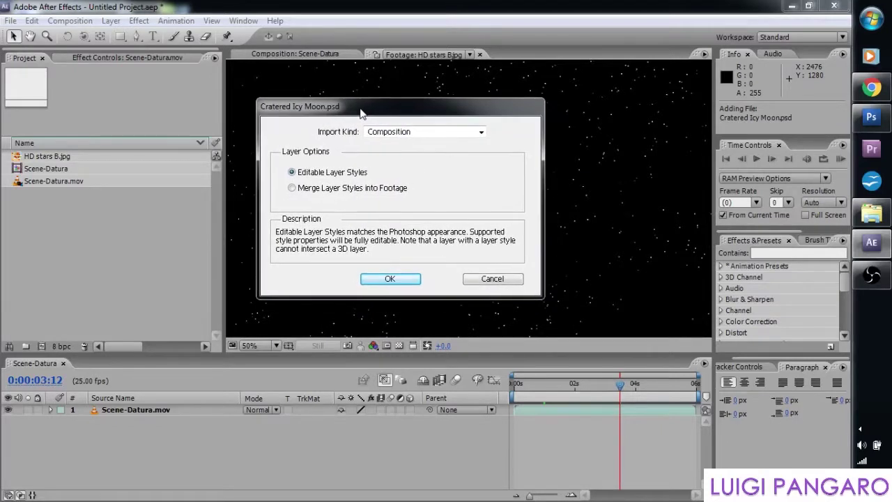
{"action": "left_click", "coordinate": [327, 191]}
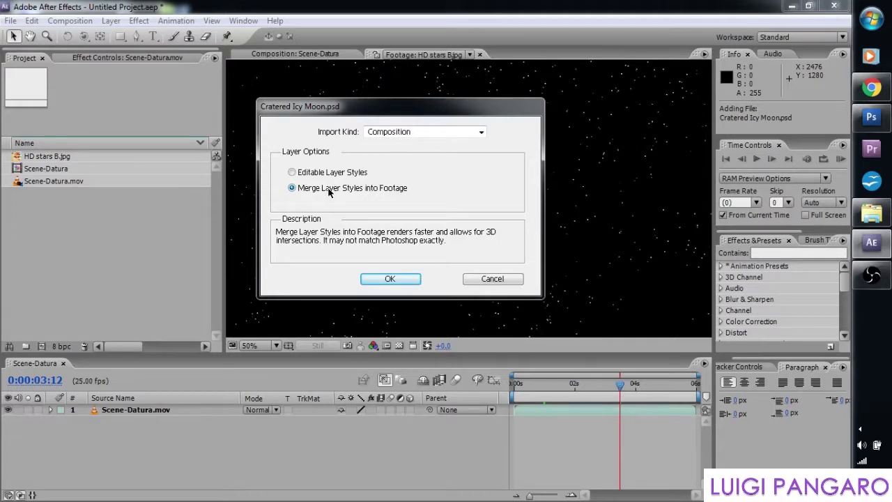
{"action": "left_click", "coordinate": [329, 174]}
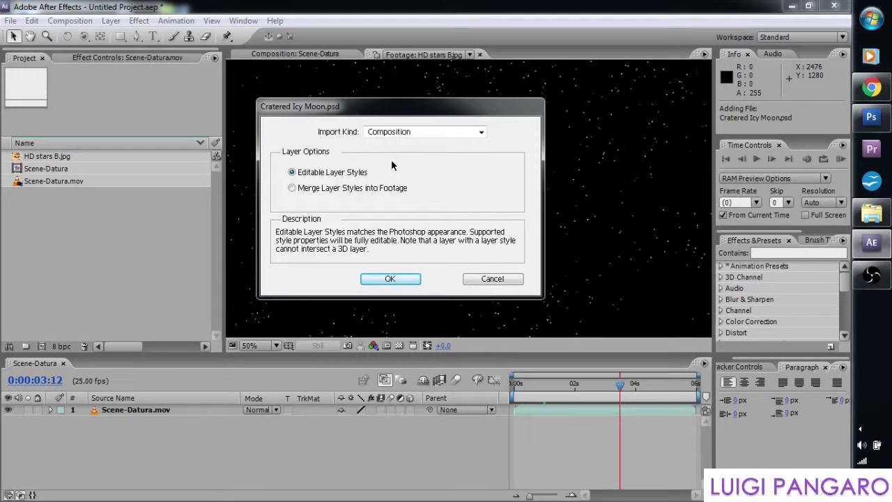
{"action": "left_click", "coordinate": [351, 193]}
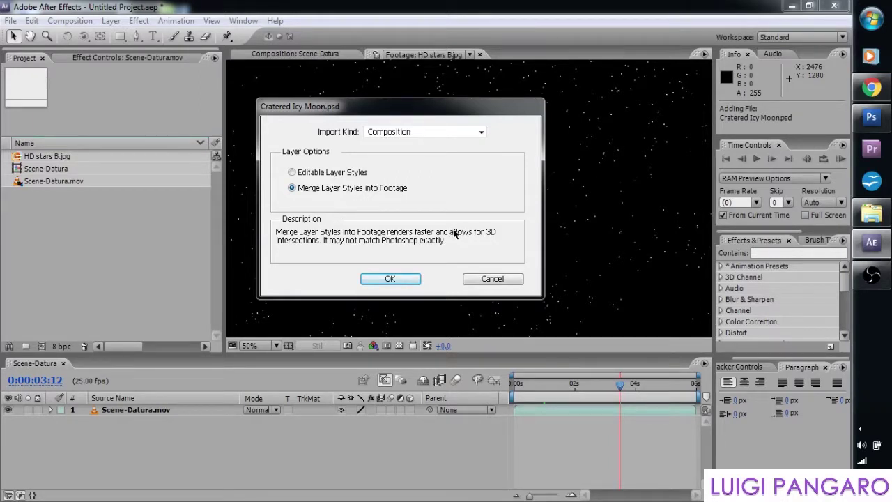
{"action": "left_click", "coordinate": [334, 175]}
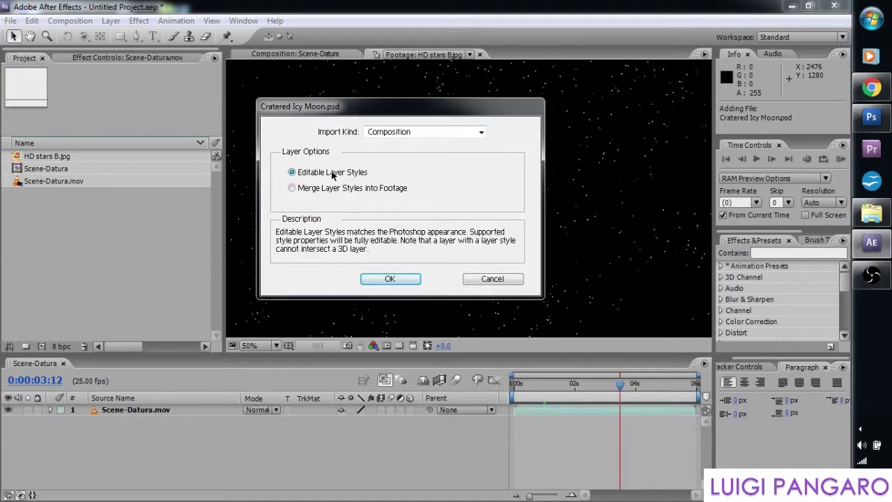
{"action": "key", "text": "Return"}
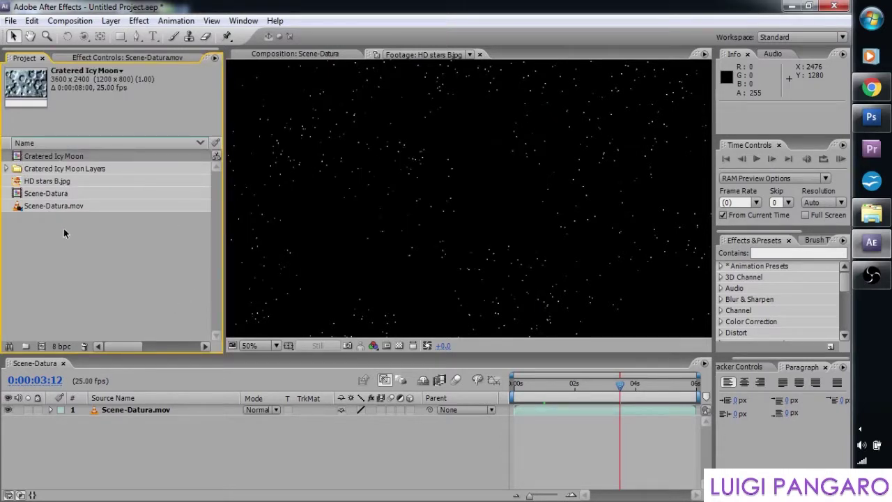
Create a 16:9, 1920×1080, 25 fps, 8-second composition named 'Cratered Moon Scene'.
{"action": "left_click", "coordinate": [70, 20]}
{"action": "left_click", "coordinate": [87, 35]}
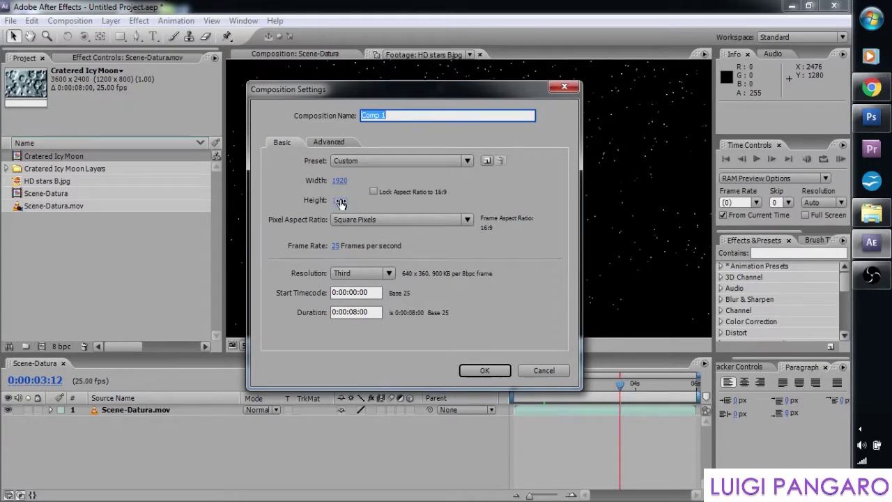
{"action": "left_click", "coordinate": [414, 191]}
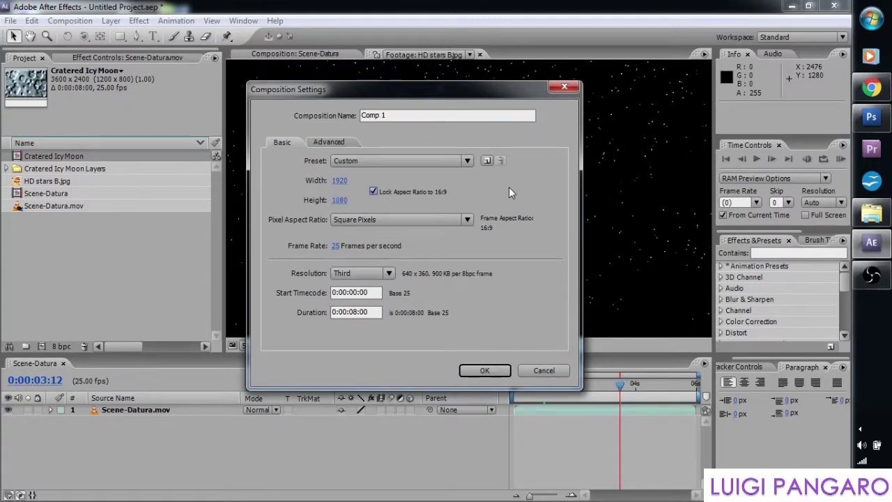
{"action": "left_click_drag", "start_coordinate": [401, 116], "coordinate": [360, 116]}
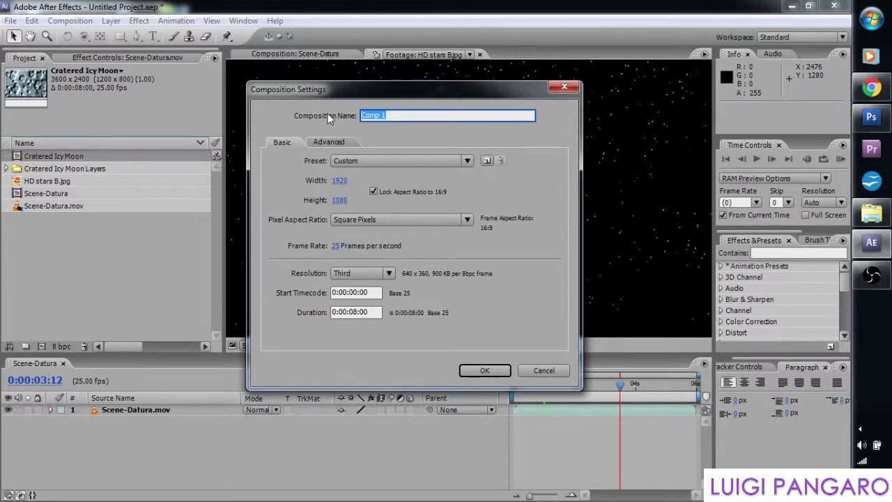
{"action": "type", "text": "Cratered Moon Scene"}
{"action": "key", "text": "Return"}
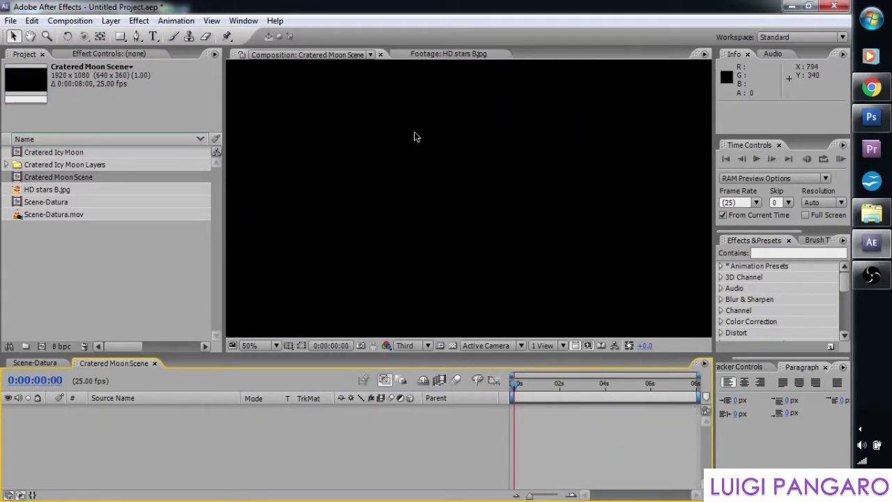
{"action": "left_click", "coordinate": [45, 189]}
{"action": "scroll", "coordinate": [372, 218], "scroll_direction": "down", "scroll_amount": 2}
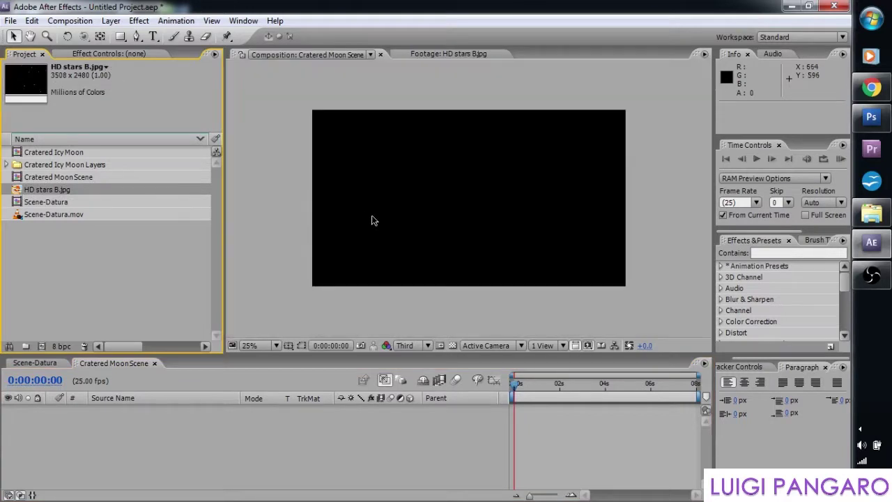
{"action": "left_click_drag", "start_coordinate": [40, 202], "coordinate": [453, 213]}
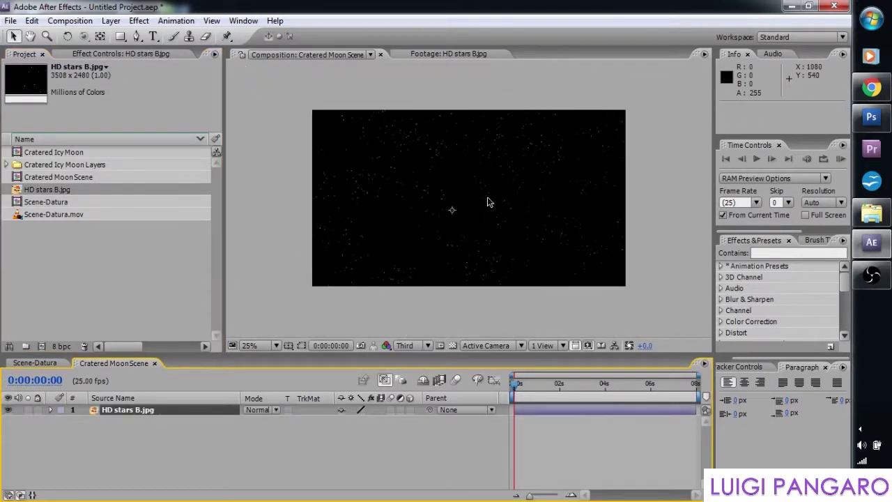
{"action": "scroll", "coordinate": [494, 198], "scroll_direction": "up", "scroll_amount": 2}
{"action": "scroll", "coordinate": [494, 198], "scroll_direction": "down", "scroll_amount": 2}
{"action": "scroll", "coordinate": [494, 198], "scroll_direction": "up", "scroll_amount": 2}
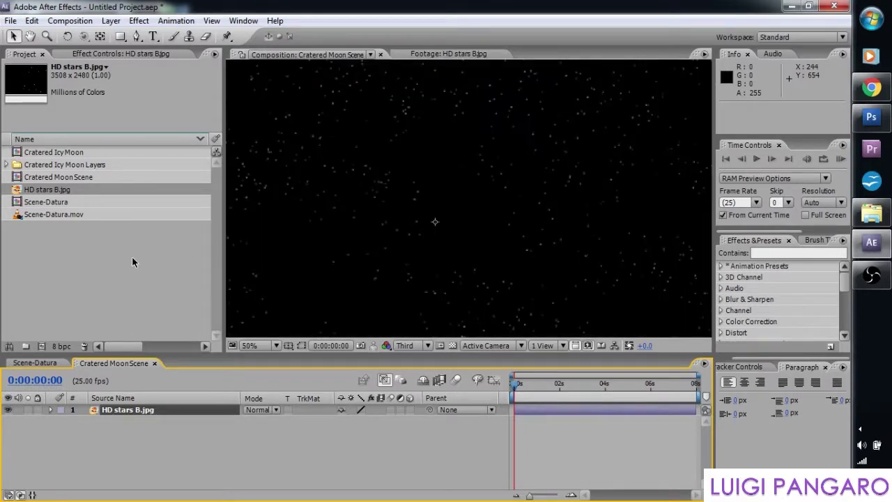
{"action": "left_click", "coordinate": [19, 152]}
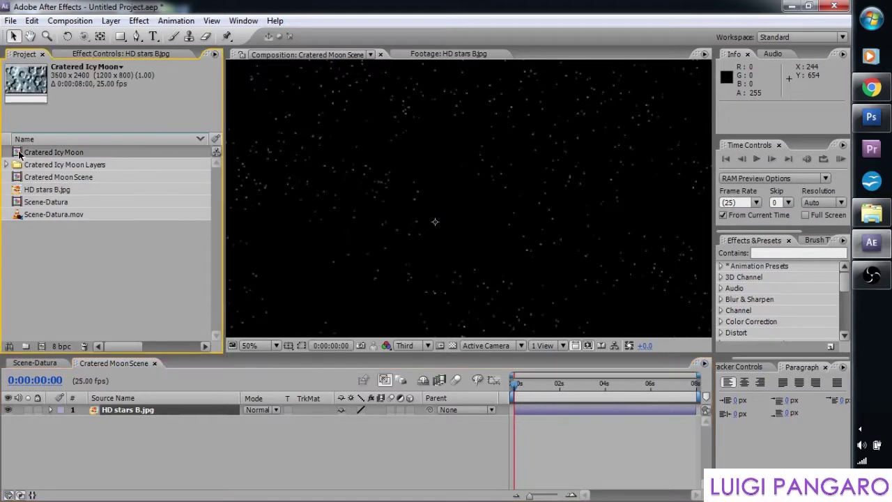
{"action": "left_click_drag", "start_coordinate": [18, 153], "coordinate": [150, 410]}
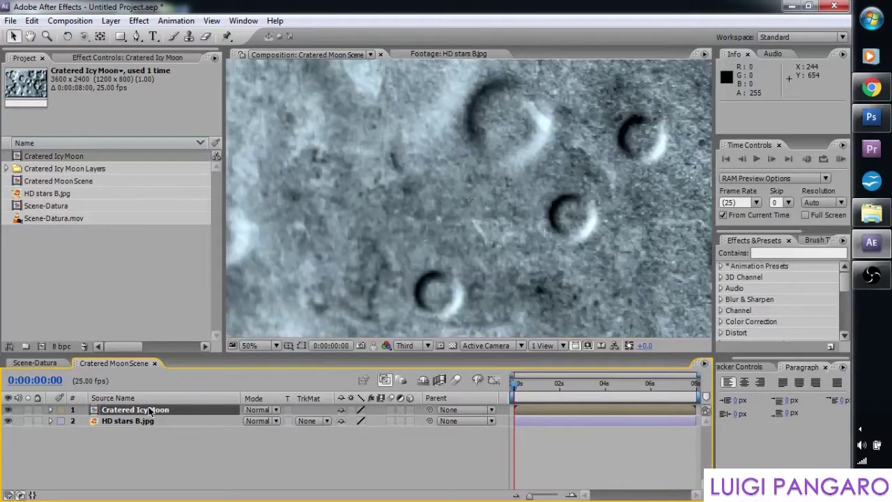
{"action": "scroll", "coordinate": [361, 229], "scroll_direction": "down", "scroll_amount": 4}
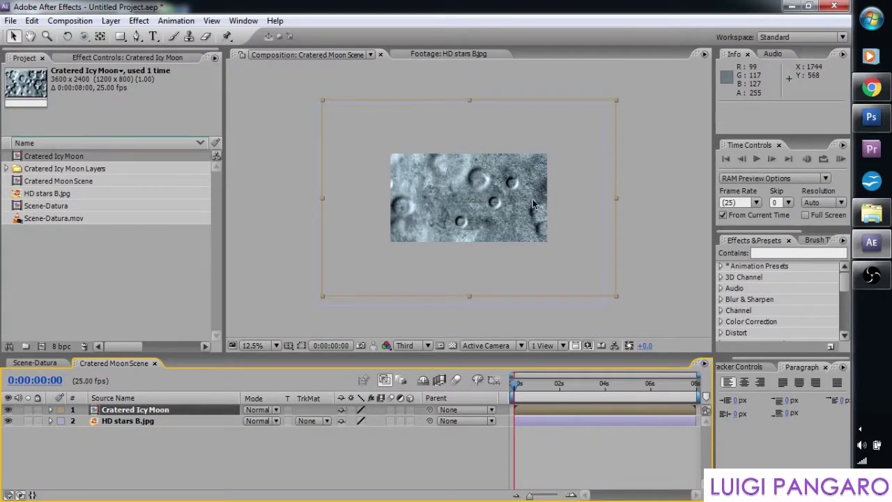
{"action": "scroll", "coordinate": [533, 198], "scroll_direction": "up", "scroll_amount": 3}
{"action": "scroll", "coordinate": [407, 179], "scroll_direction": "down", "scroll_amount": 6}
{"action": "scroll", "coordinate": [403, 179], "scroll_direction": "up", "scroll_amount": 2}
{"action": "scroll", "coordinate": [537, 200], "scroll_direction": "up", "scroll_amount": 1}
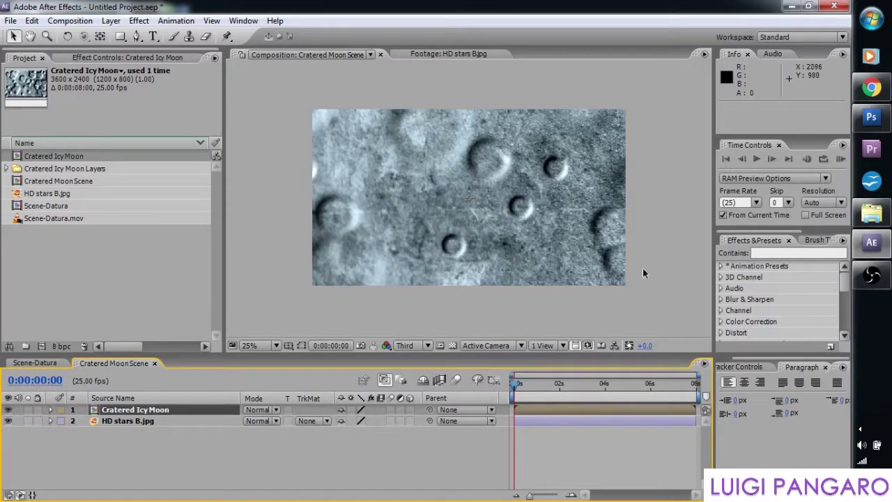
Search Effects & Presets for CC Sphere and apply it to the Cratered Icy Moon layer.
{"action": "left_click", "coordinate": [734, 241]}
{"action": "left_click", "coordinate": [773, 253]}
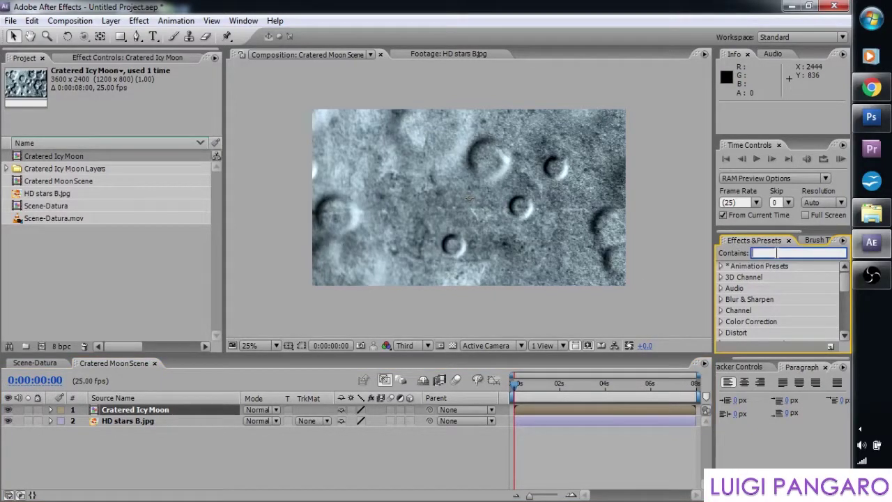
{"action": "type", "text": "cc spher"}
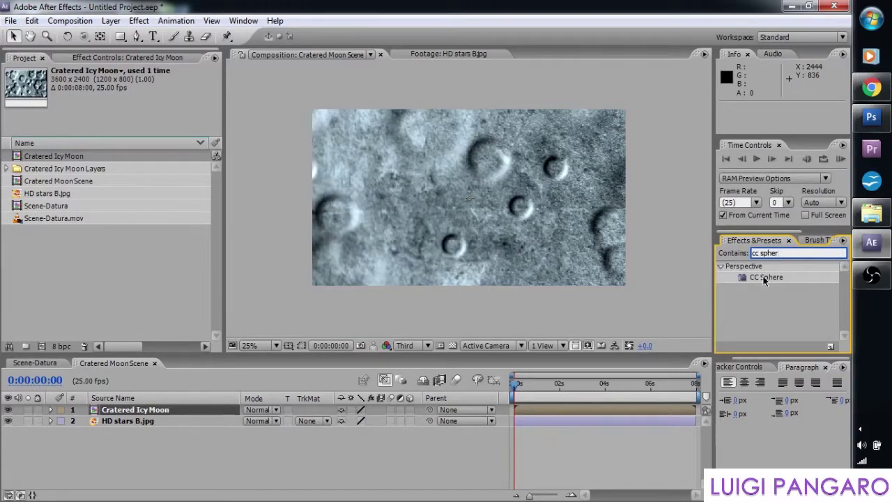
{"action": "left_click", "coordinate": [765, 279]}
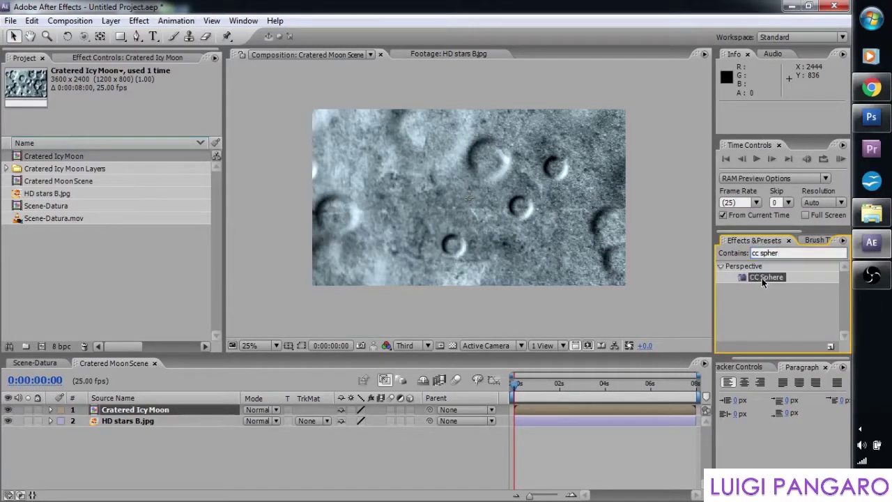
{"action": "left_click_drag", "start_coordinate": [558, 348], "coordinate": [138, 412]}
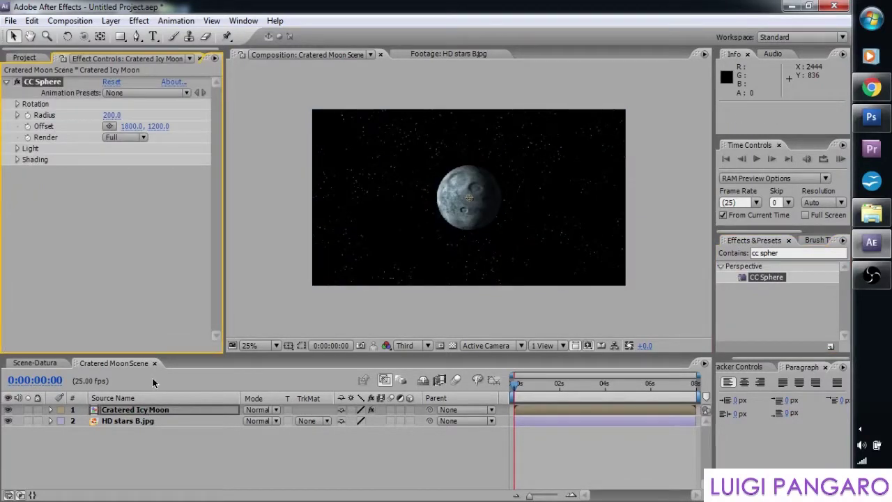
{"action": "scroll", "coordinate": [547, 218], "scroll_direction": "up", "scroll_amount": 1}
{"action": "scroll", "coordinate": [544, 221], "scroll_direction": "down", "scroll_amount": 1}
Set preview resolution to Full, magnification to Fit up to 100%, and CC Sphere radius to 377.
{"action": "left_click", "coordinate": [427, 346]}
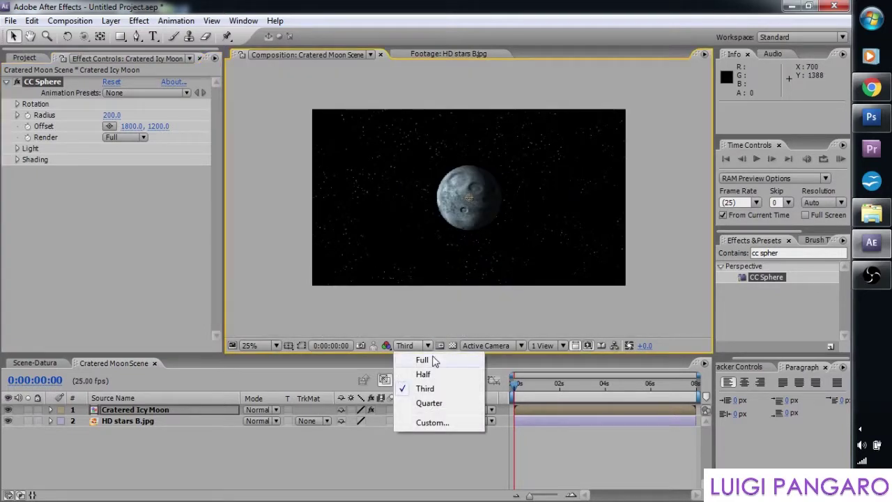
{"action": "left_click", "coordinate": [421, 358]}
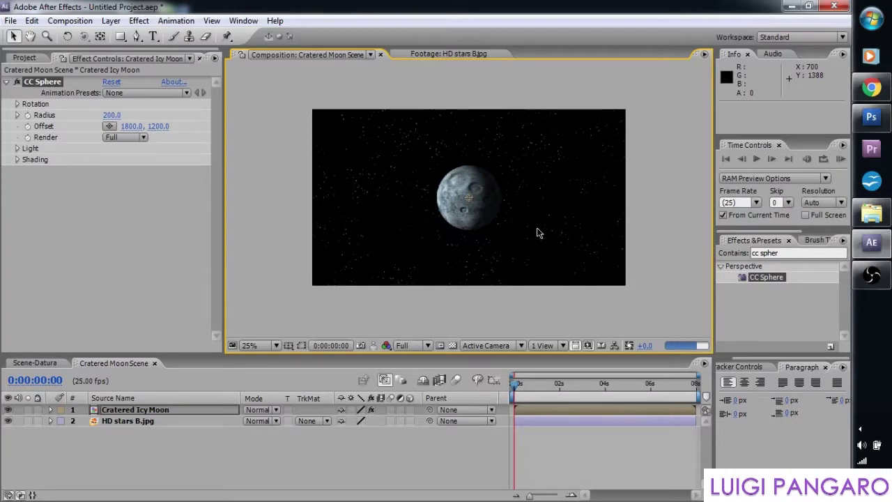
{"action": "key", "text": "period"}
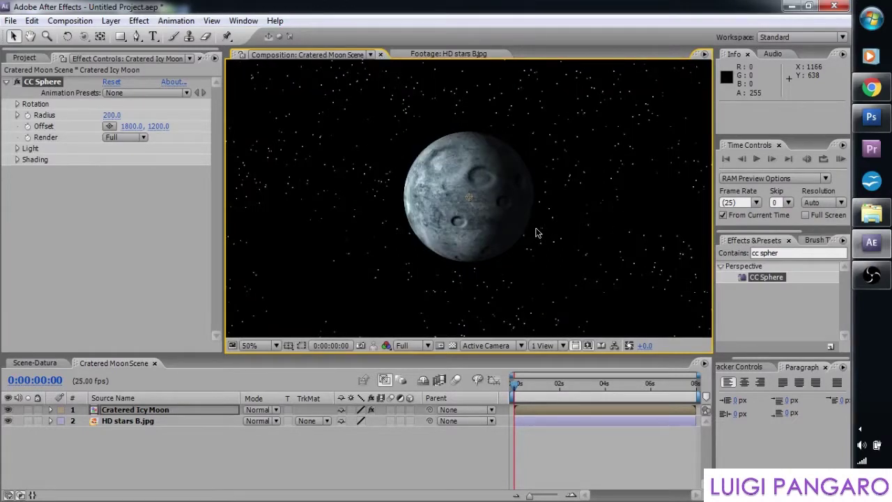
{"action": "left_click", "coordinate": [279, 345]}
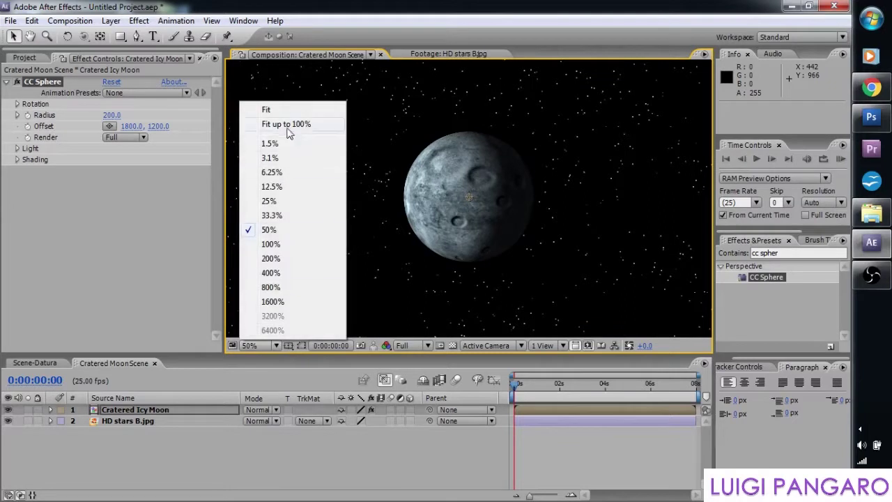
{"action": "left_click", "coordinate": [264, 120]}
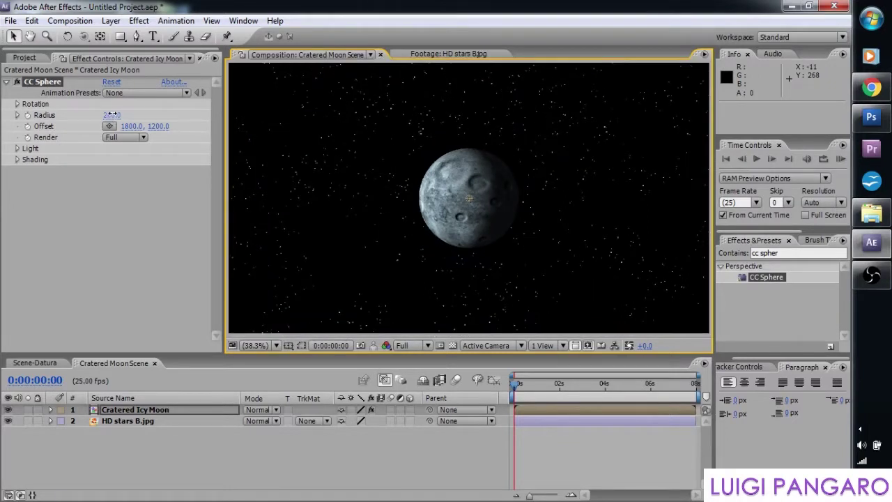
{"action": "left_click_drag", "start_coordinate": [112, 115], "coordinate": [234, 122]}
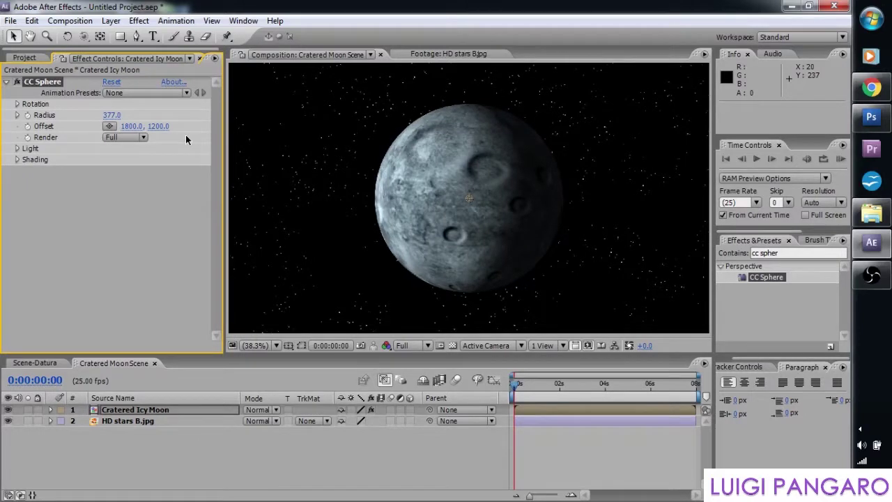
Set CC Sphere Rotation Y to -39° so the cratered face points at the viewer.
{"action": "left_click", "coordinate": [17, 104]}
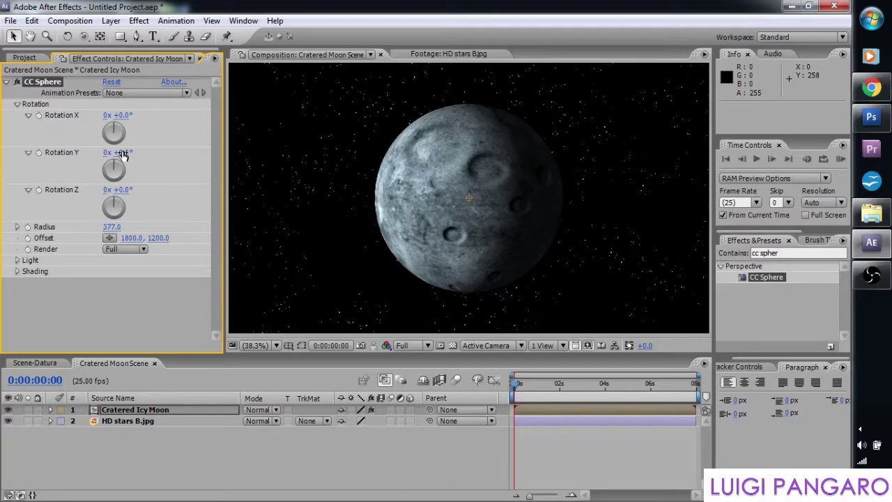
{"action": "left_click_drag", "start_coordinate": [122, 155], "coordinate": [48, 173]}
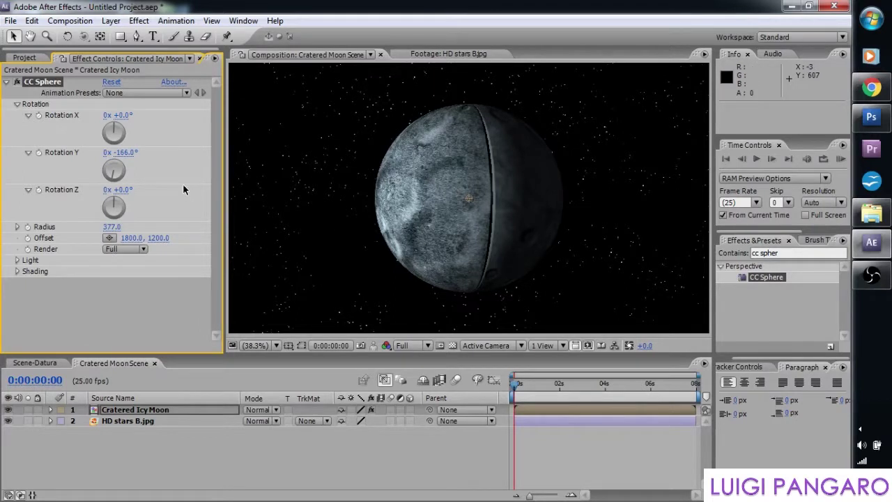
{"action": "mouse_move", "coordinate": [124, 156]}
{"action": "left_mouse_down"}
{"action": "mouse_move", "coordinate": [107, 152]}
{"action": "mouse_move", "coordinate": [135, 159]}
{"action": "mouse_move", "coordinate": [127, 162]}
{"action": "left_mouse_up"}
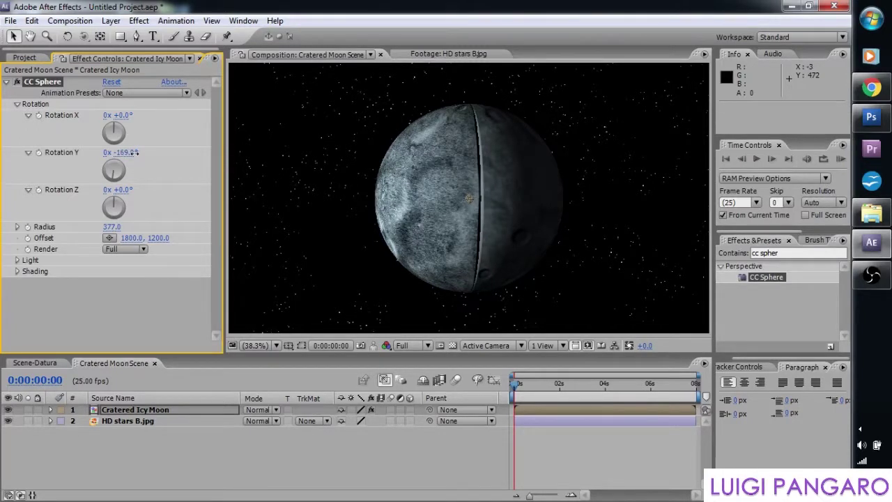
{"action": "left_click_drag", "start_coordinate": [134, 152], "coordinate": [216, 156]}
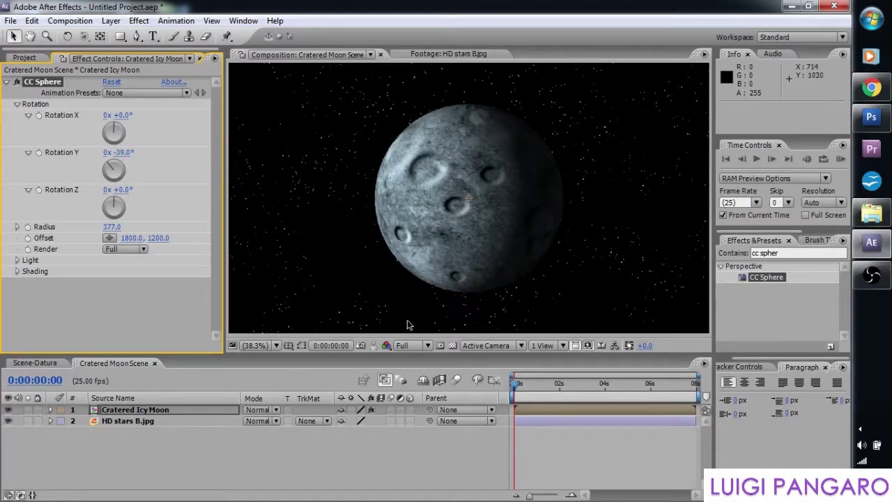
Keyframe CC Sphere Rotation Y from +81° at 0:00 to -39° at the last frame, then preview the spin.
{"action": "left_click", "coordinate": [113, 364]}
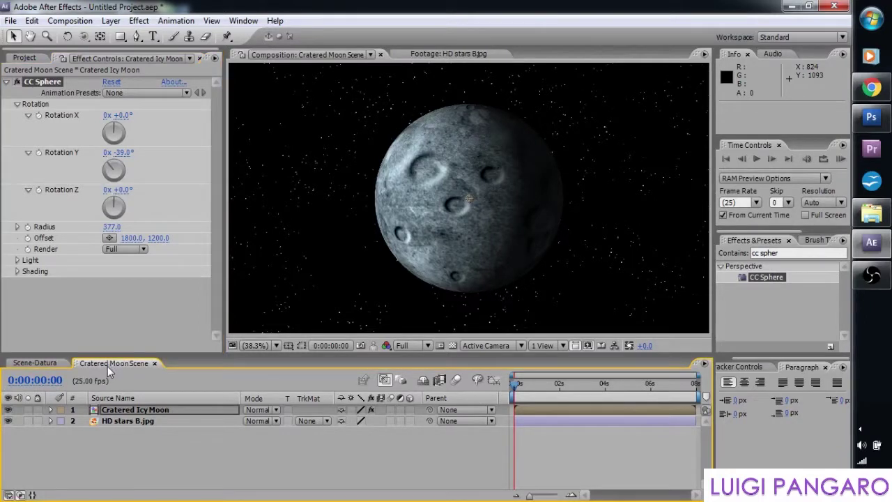
{"action": "left_click", "coordinate": [693, 387]}
{"action": "left_click_drag", "start_coordinate": [693, 388], "coordinate": [699, 387]}
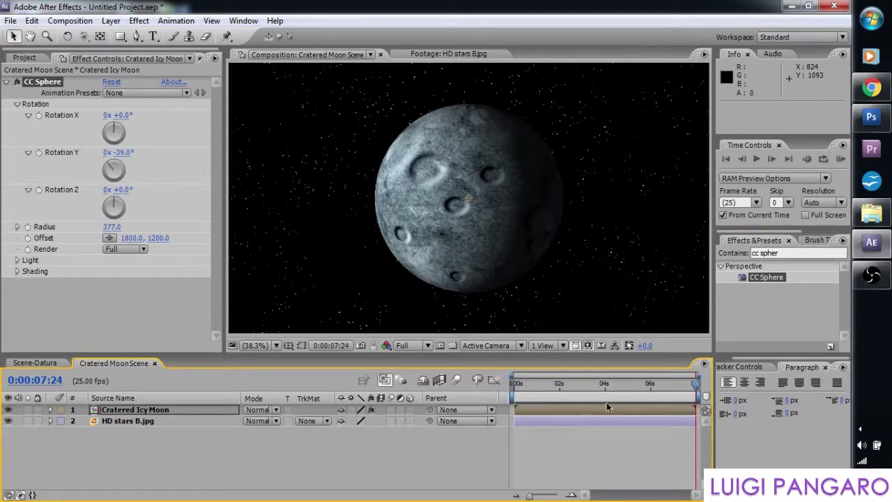
{"action": "left_click", "coordinate": [39, 152]}
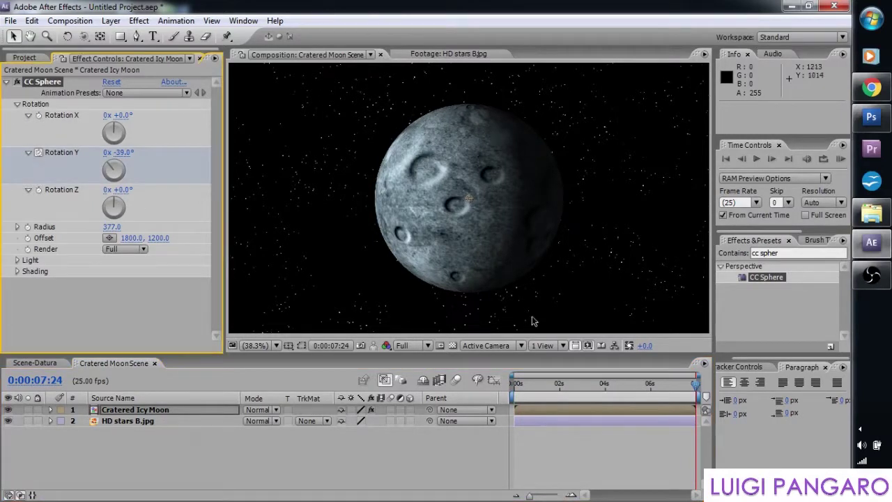
{"action": "left_click_drag", "start_coordinate": [533, 384], "coordinate": [506, 382]}
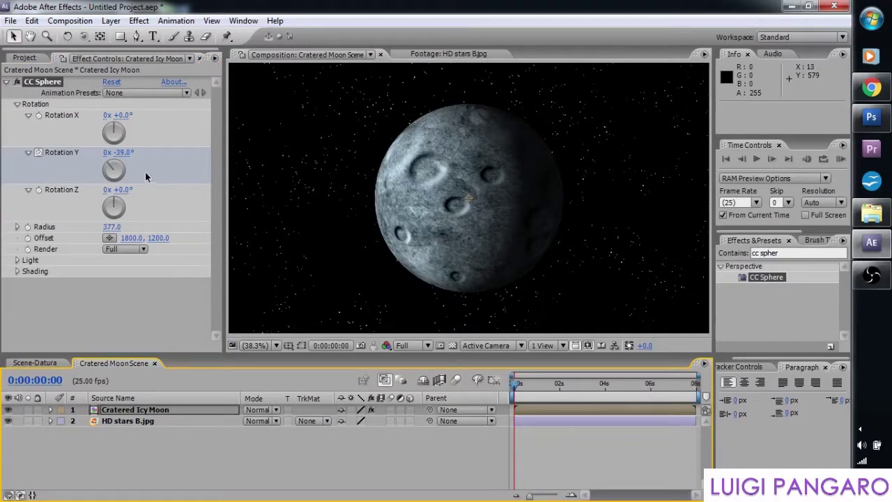
{"action": "left_click_drag", "start_coordinate": [122, 152], "coordinate": [224, 175]}
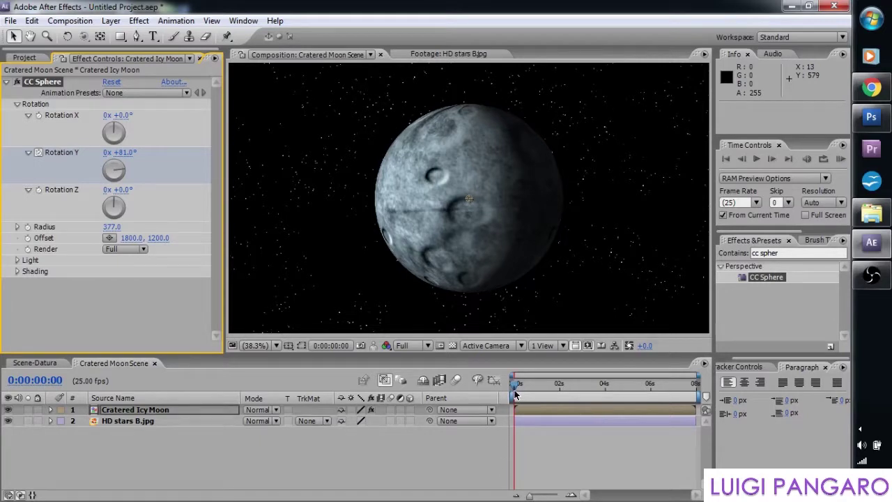
{"action": "left_click_drag", "start_coordinate": [514, 392], "coordinate": [550, 399]}
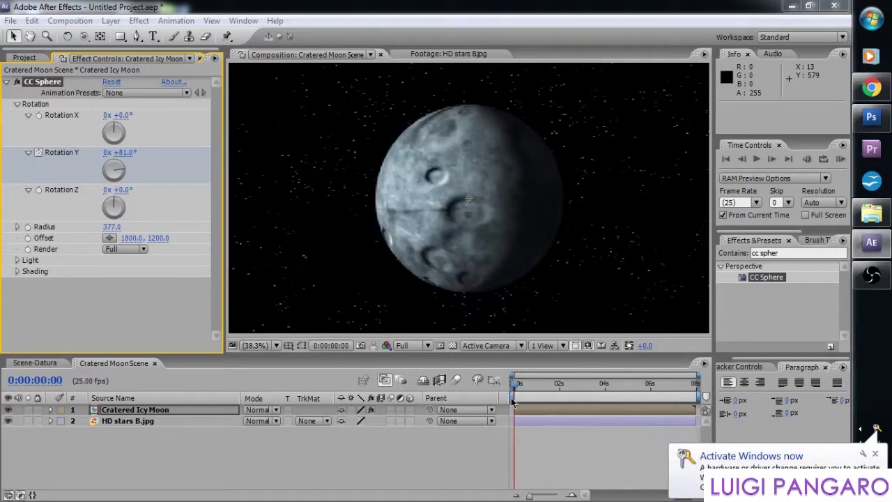
{"action": "left_click_drag", "start_coordinate": [515, 403], "coordinate": [553, 408]}
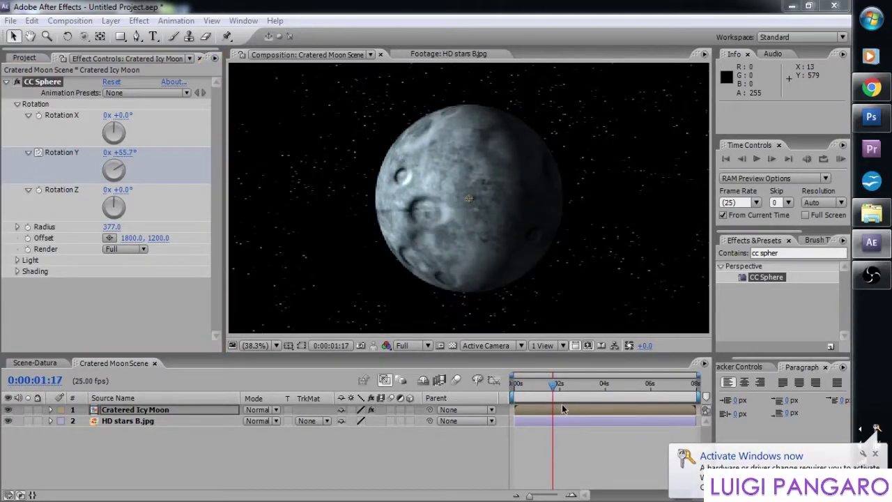
Set CC Sphere's Light Direction to +83° and Light Height to 24.
{"action": "left_click", "coordinate": [17, 260]}
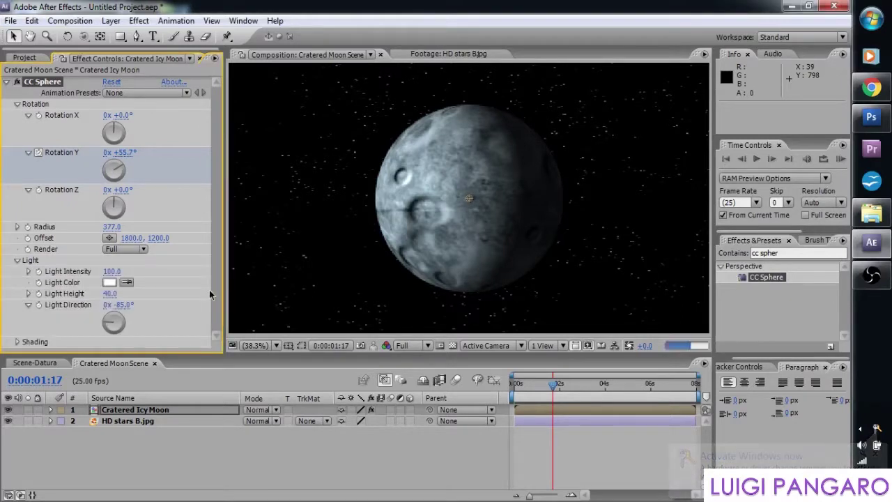
{"action": "left_click", "coordinate": [121, 323]}
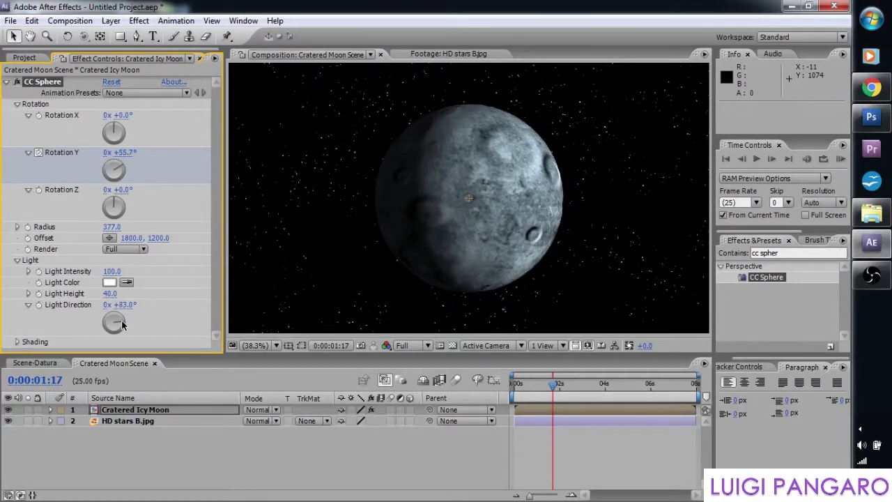
{"action": "mouse_move", "coordinate": [110, 295]}
{"action": "left_mouse_down"}
{"action": "mouse_move", "coordinate": [127, 292]}
{"action": "mouse_move", "coordinate": [100, 292]}
{"action": "left_mouse_up"}
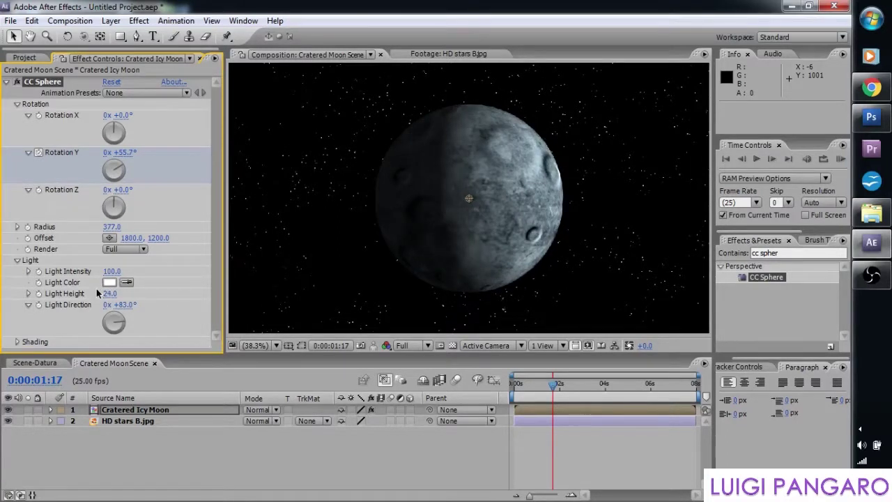
Raise CC Sphere's Shading Ambient value, then scrub the timeline to review the moon's spin.
{"action": "left_click", "coordinate": [17, 341]}
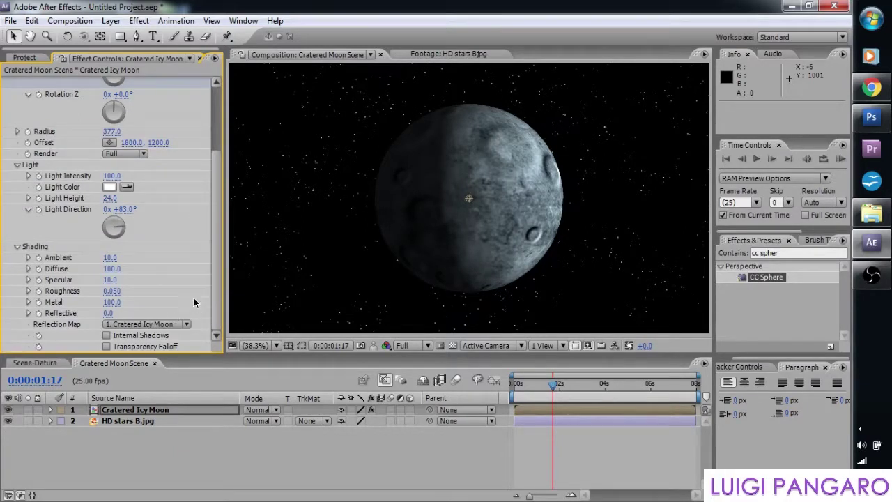
{"action": "left_click_drag", "start_coordinate": [119, 259], "coordinate": [108, 257]}
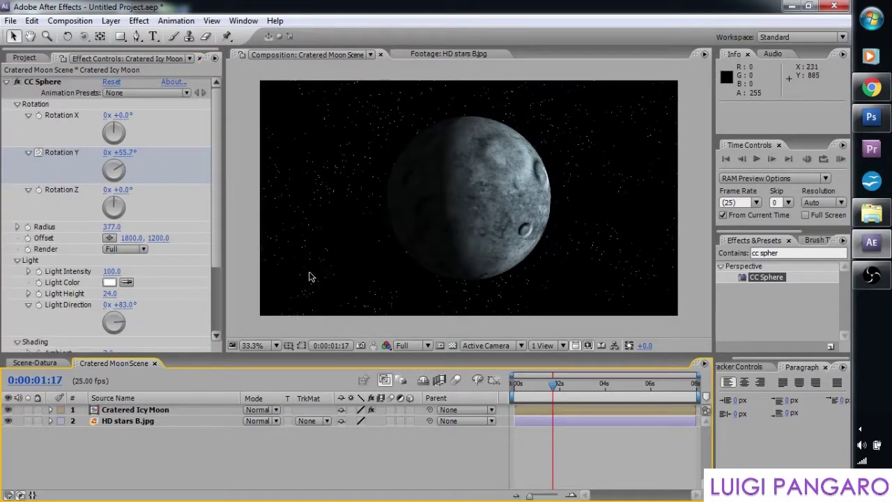
{"action": "left_click", "coordinate": [354, 441]}
{"action": "left_click_drag", "start_coordinate": [534, 388], "coordinate": [670, 379]}
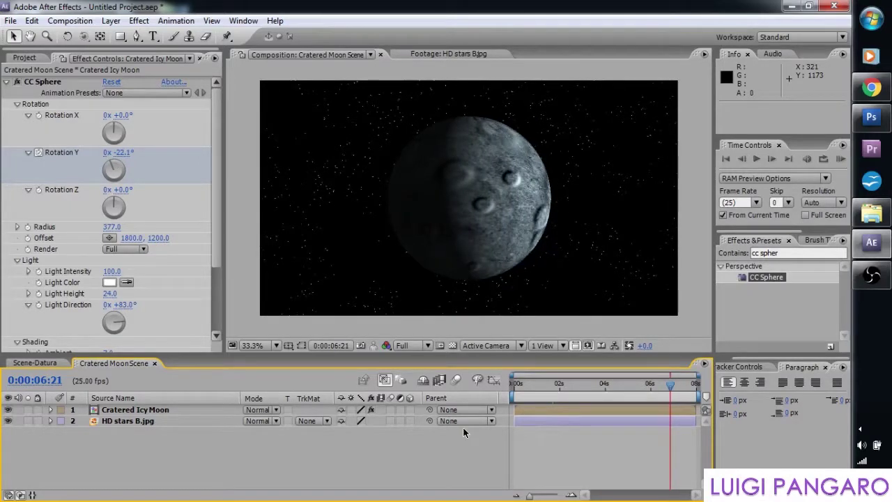